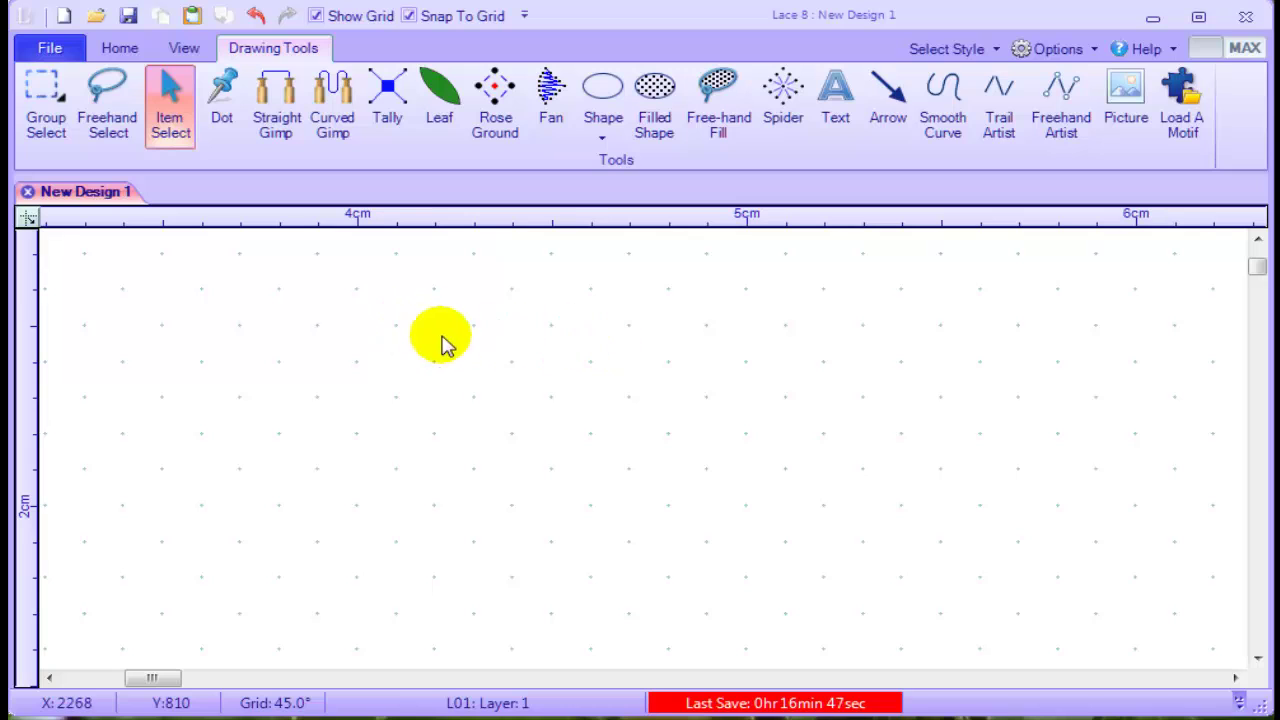
Step: With the Dot tool, place pins from the diamond's top, down its left side, to the bottom
{"action": "left_click", "coordinate": [224, 92]}
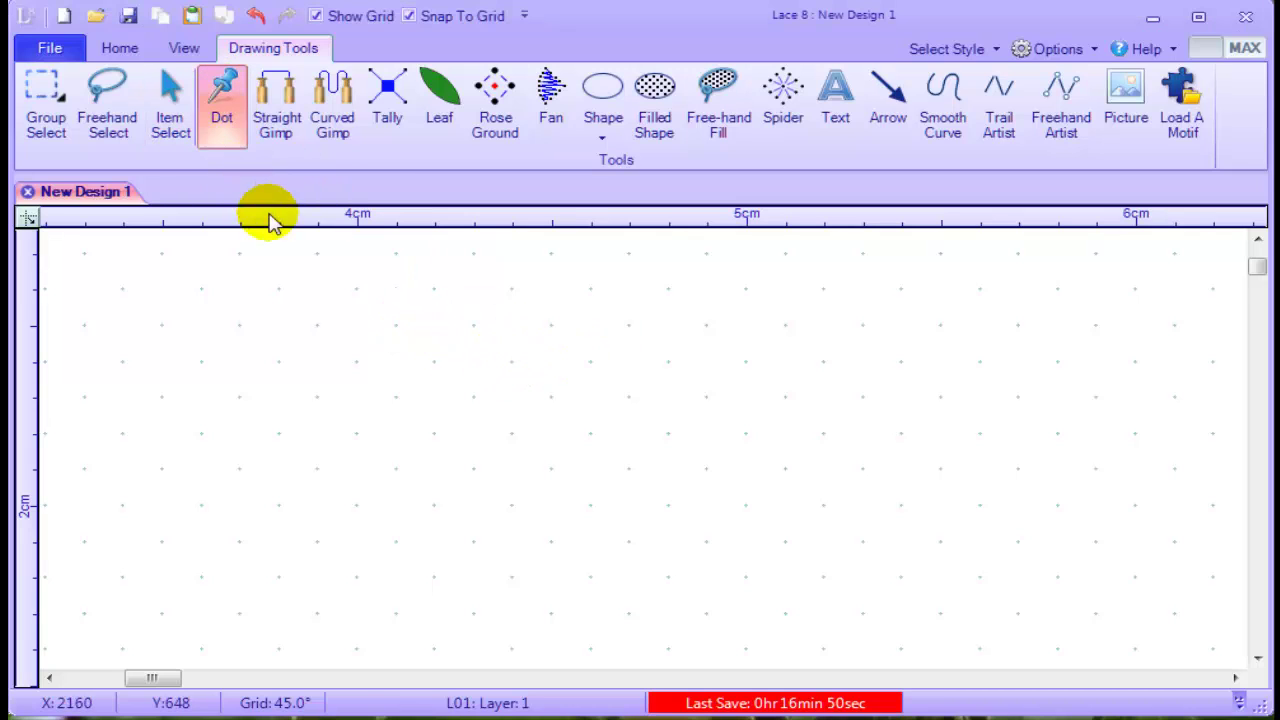
{"action": "left_click", "coordinate": [512, 290]}
{"action": "left_click", "coordinate": [473, 326]}
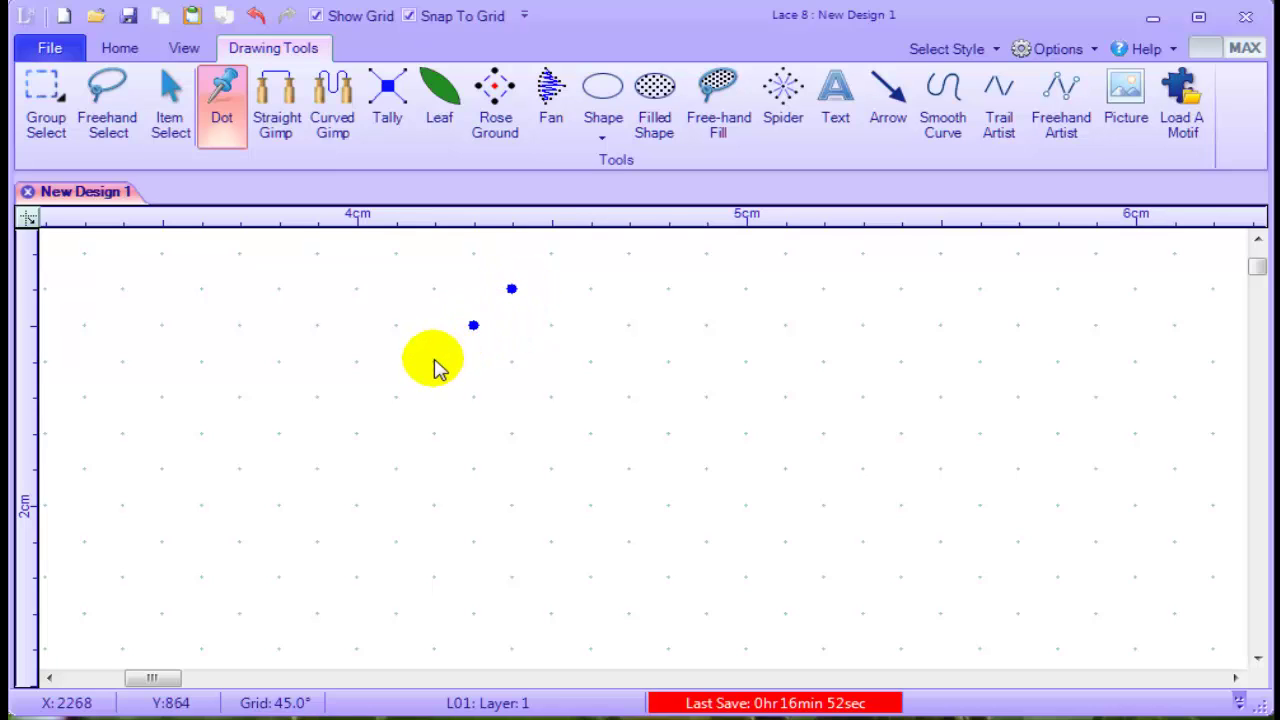
{"action": "left_click", "coordinate": [434, 361]}
{"action": "left_click", "coordinate": [396, 398]}
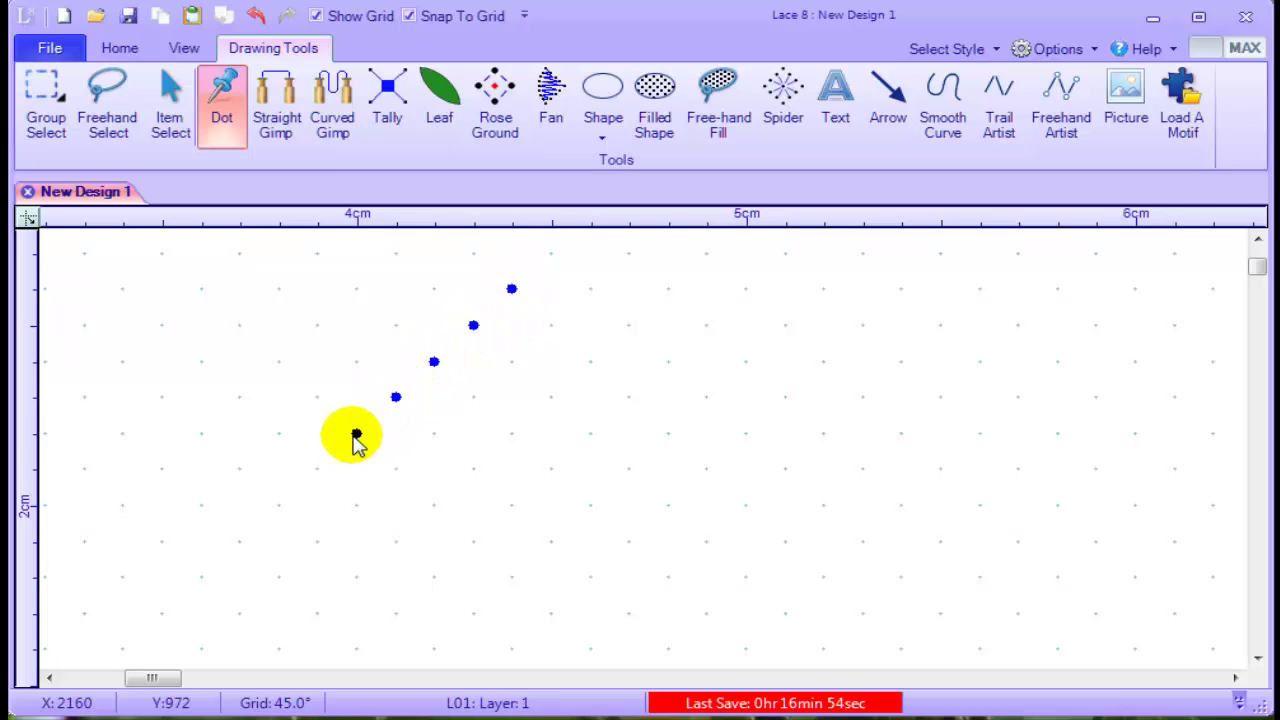
{"action": "left_click", "coordinate": [396, 469]}
{"action": "left_click", "coordinate": [434, 505]}
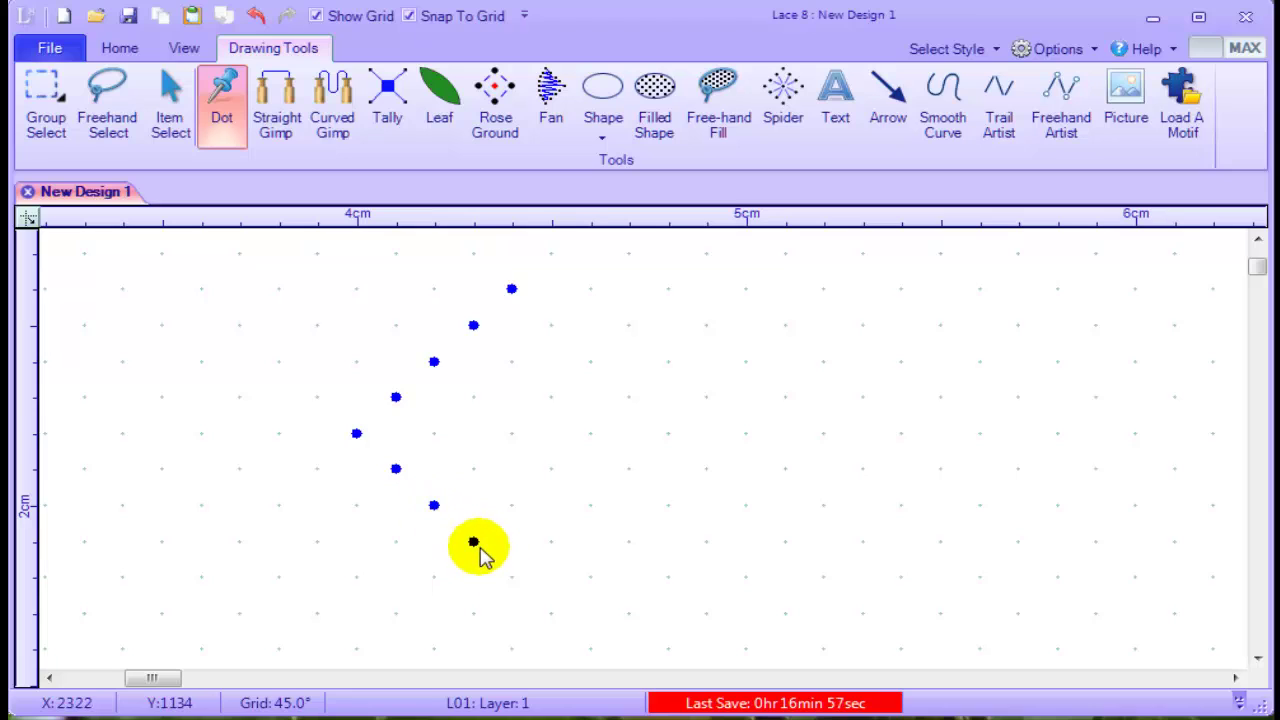
{"action": "left_click", "coordinate": [512, 577]}
Step: Place pins up the lower-right side to the right corner and back up toward the top
{"action": "left_click", "coordinate": [551, 541]}
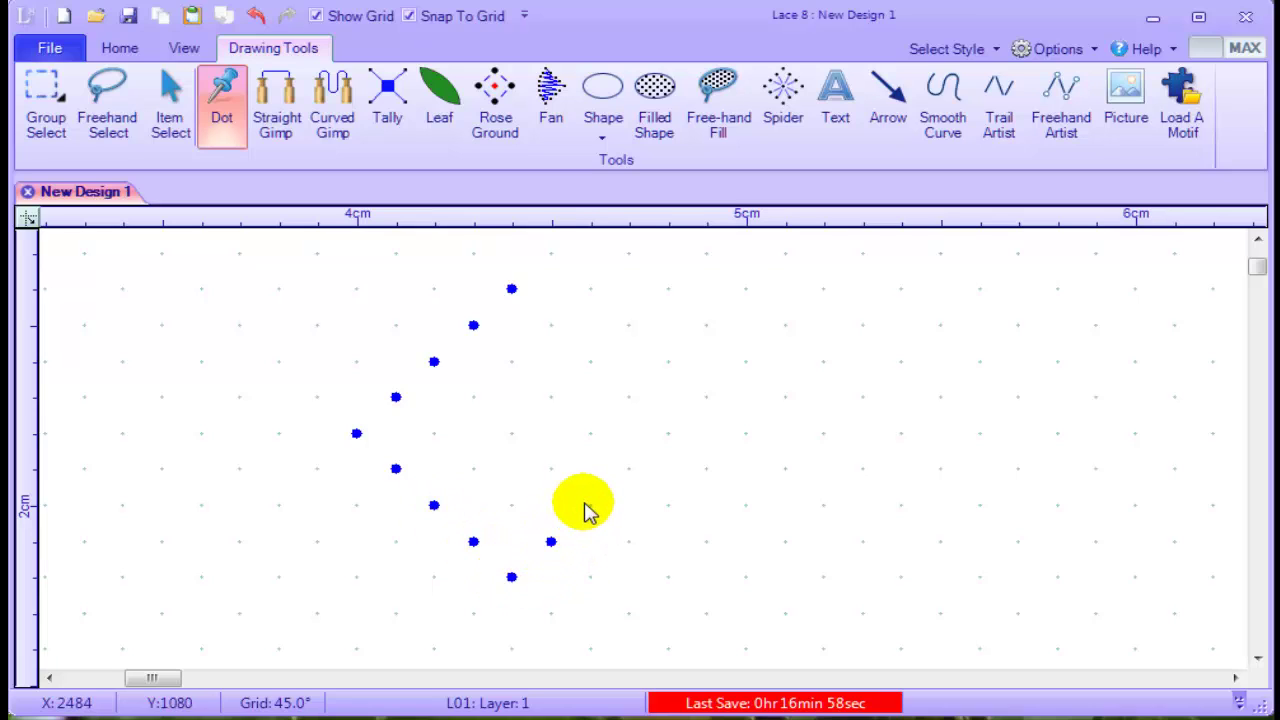
{"action": "left_click", "coordinate": [590, 505]}
{"action": "left_click", "coordinate": [629, 469]}
{"action": "left_click", "coordinate": [668, 433]}
{"action": "left_click", "coordinate": [629, 397]}
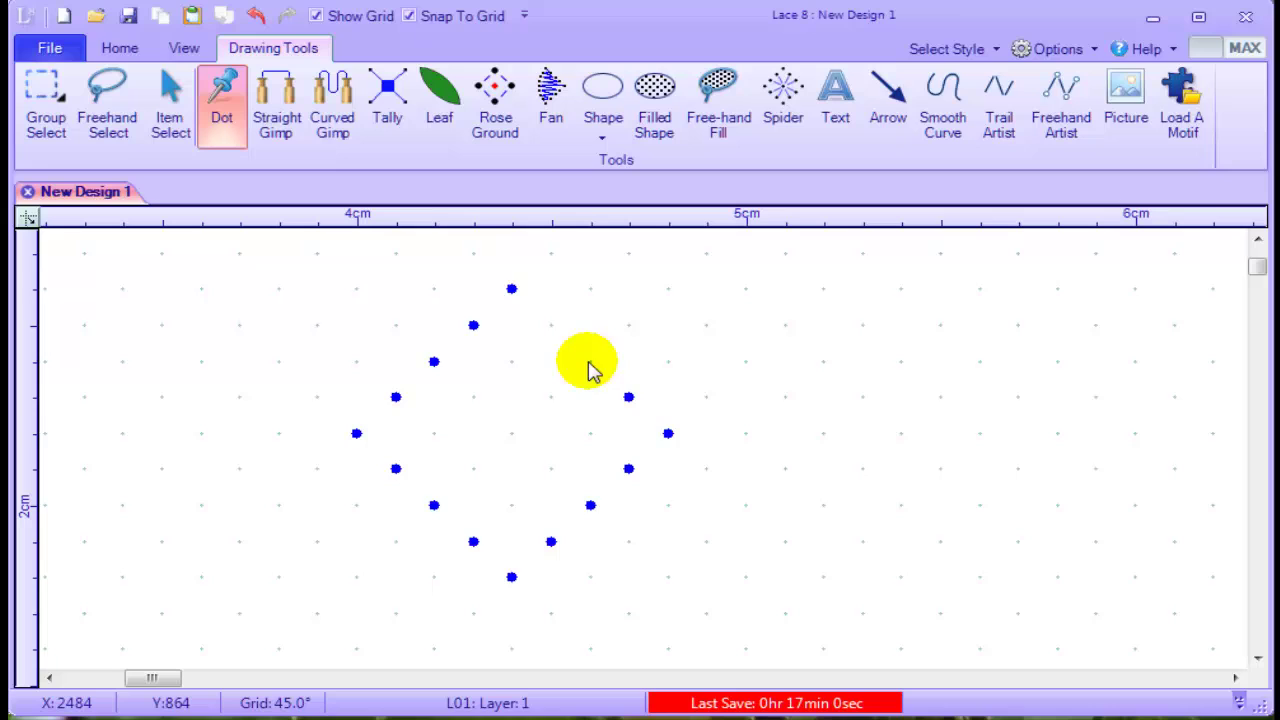
{"action": "left_click", "coordinate": [590, 361]}
{"action": "left_click", "coordinate": [551, 325]}
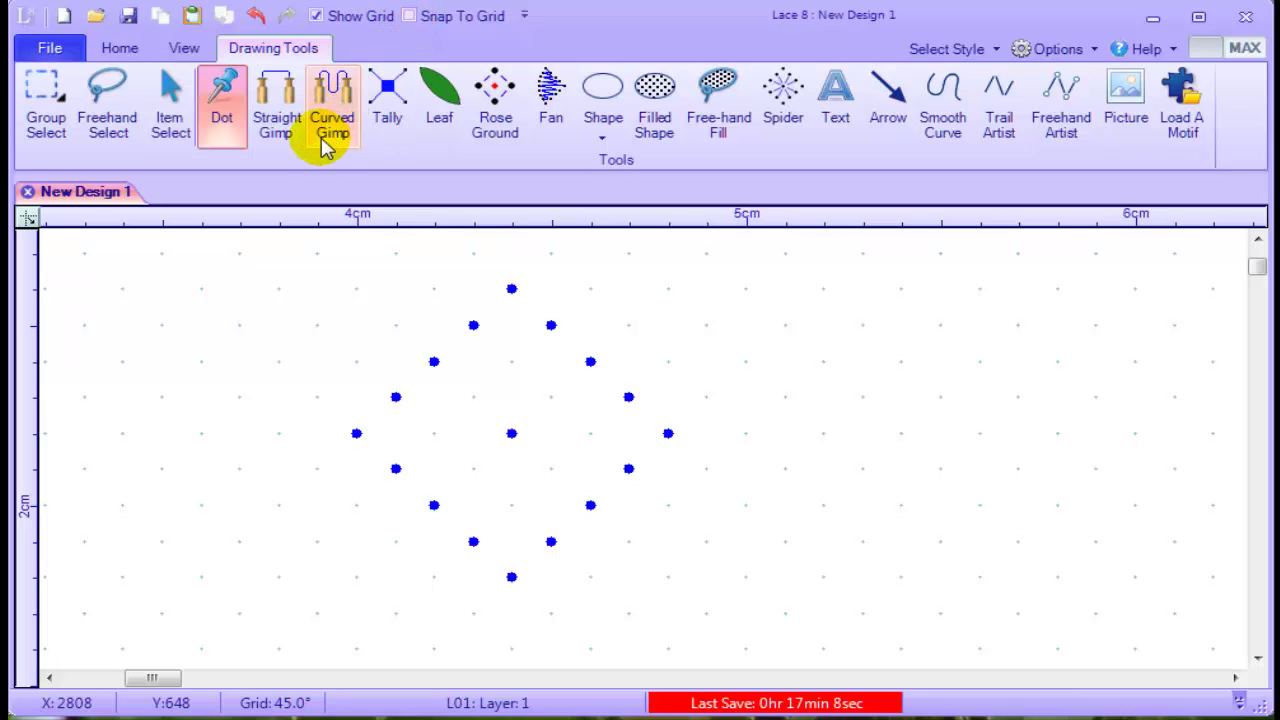
Step: Draw two Curved Gimp lines between opposite diamond pins, bending the first into a curve
{"action": "left_click", "coordinate": [336, 110]}
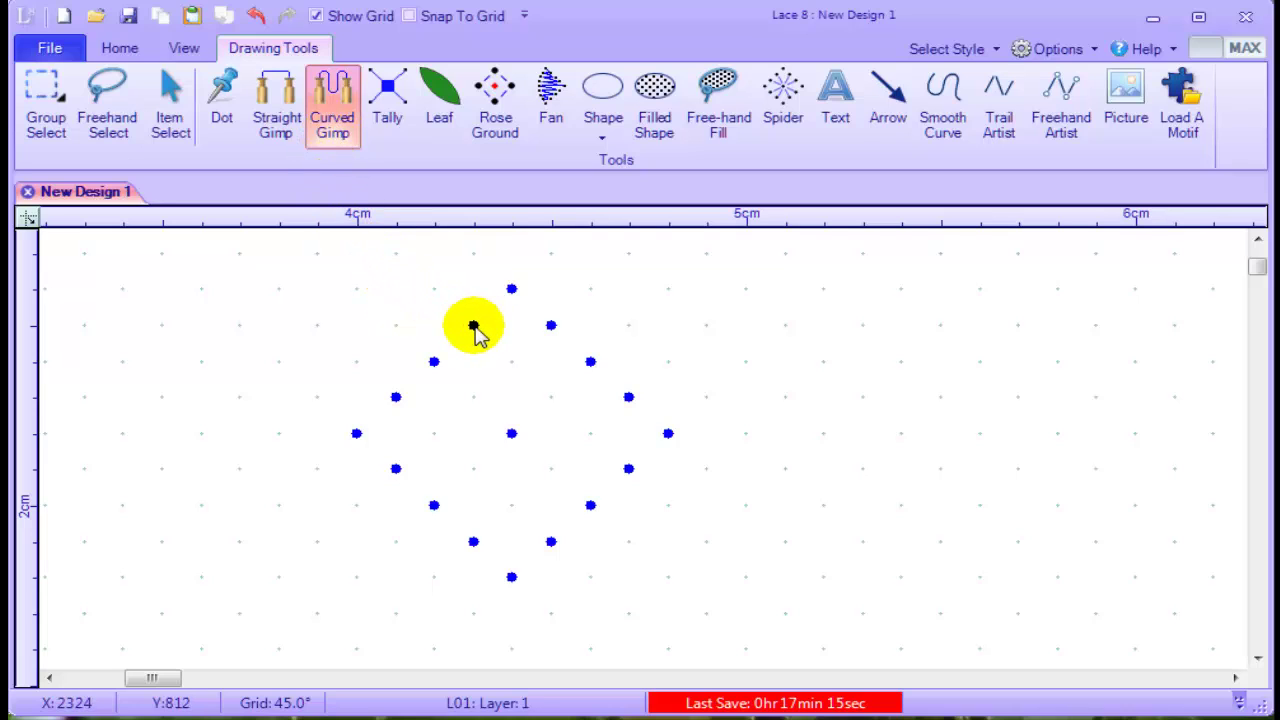
{"action": "left_click", "coordinate": [551, 541]}
{"action": "right_click", "coordinate": [551, 541]}
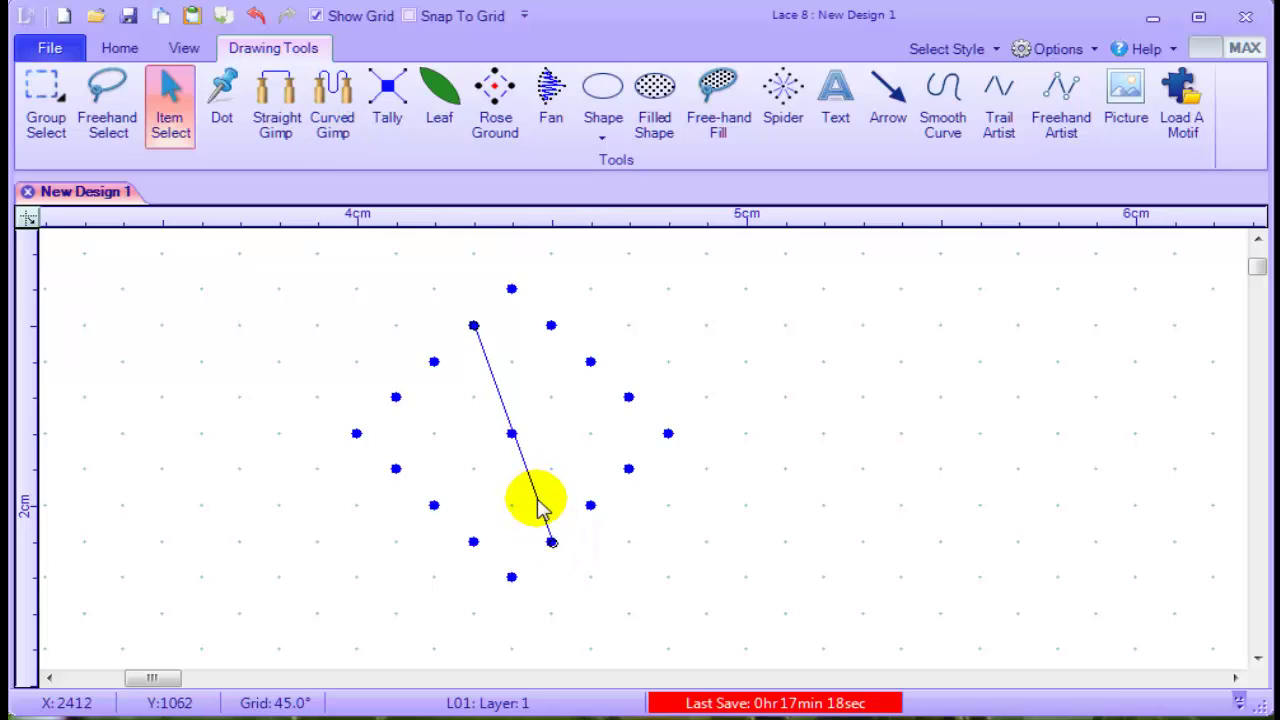
{"action": "left_click_drag", "start_coordinate": [537, 505], "coordinate": [512, 372]}
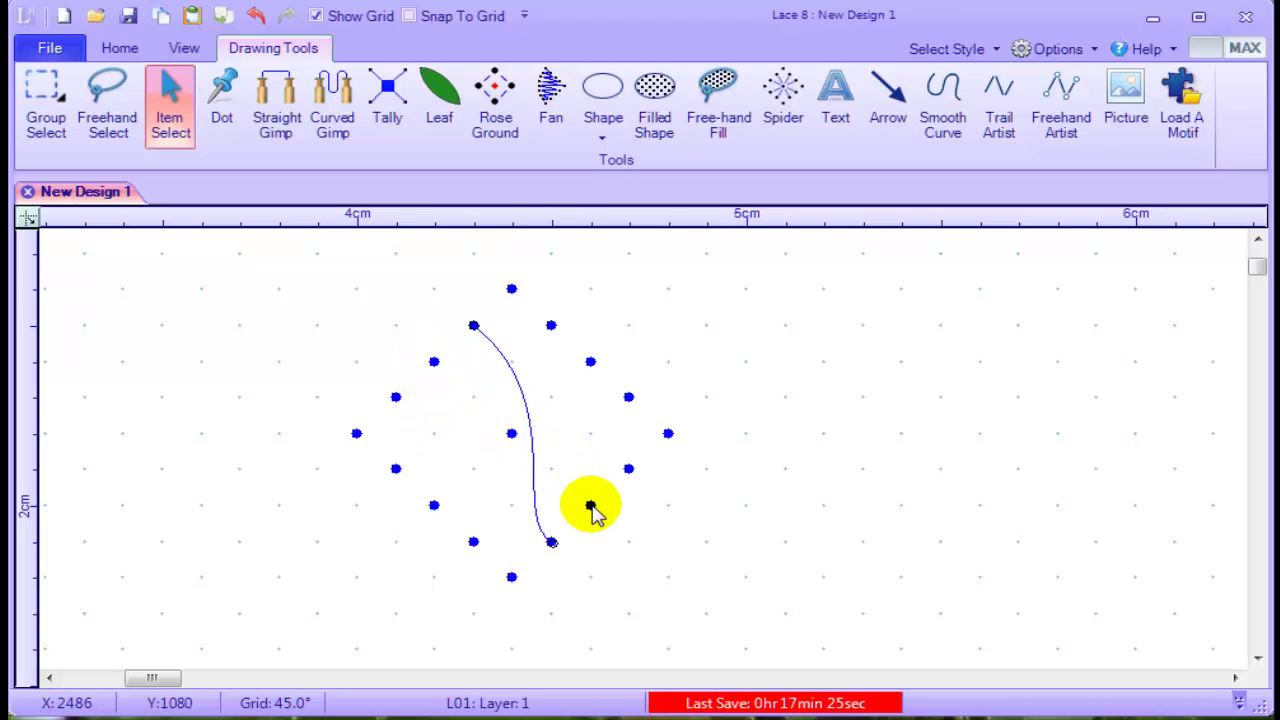
{"action": "left_click", "coordinate": [334, 96]}
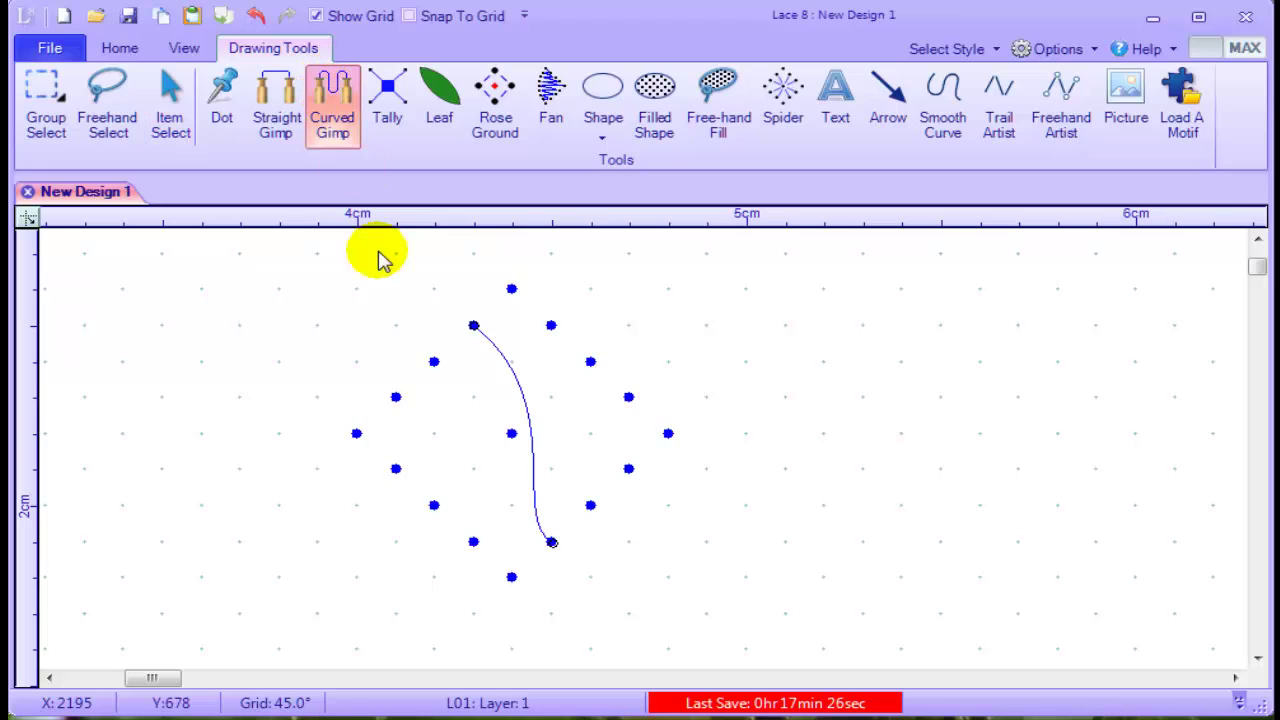
{"action": "left_click_drag", "start_coordinate": [433, 361], "coordinate": [494, 400]}
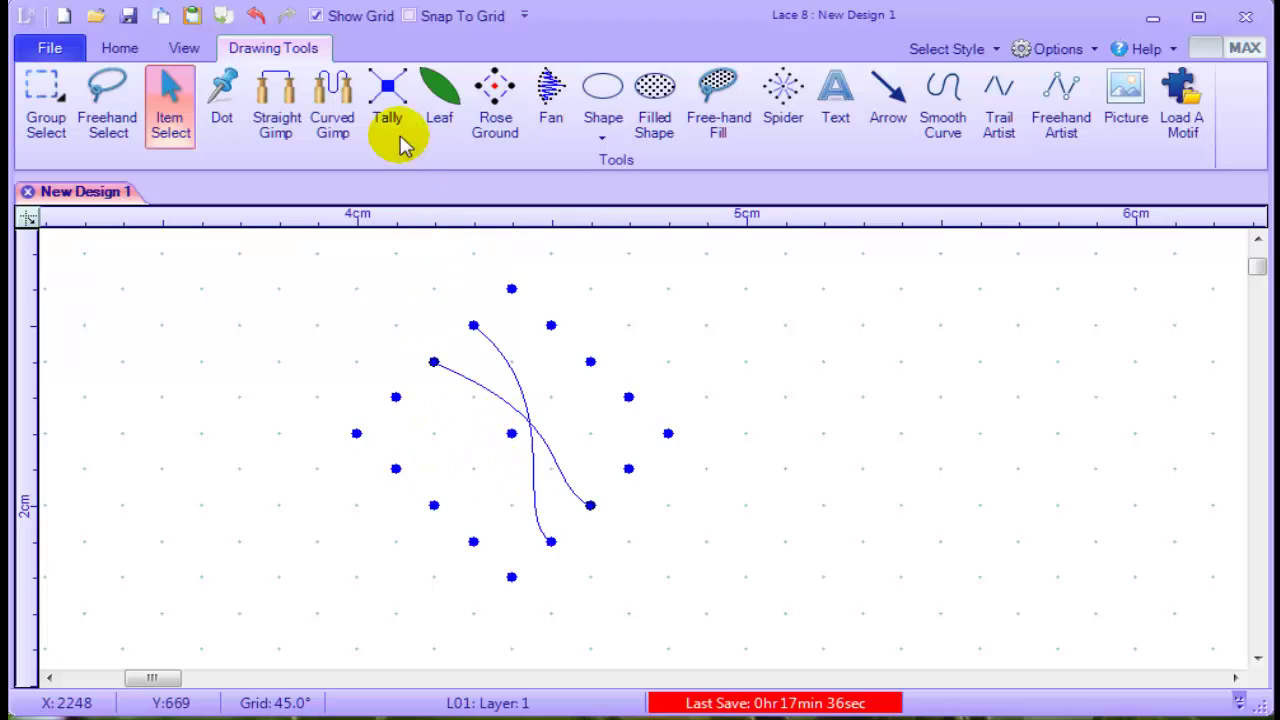
Step: Draw a third curved gimp across the diamond and drag its bend to cross the others near the centre
{"action": "left_click", "coordinate": [322, 92]}
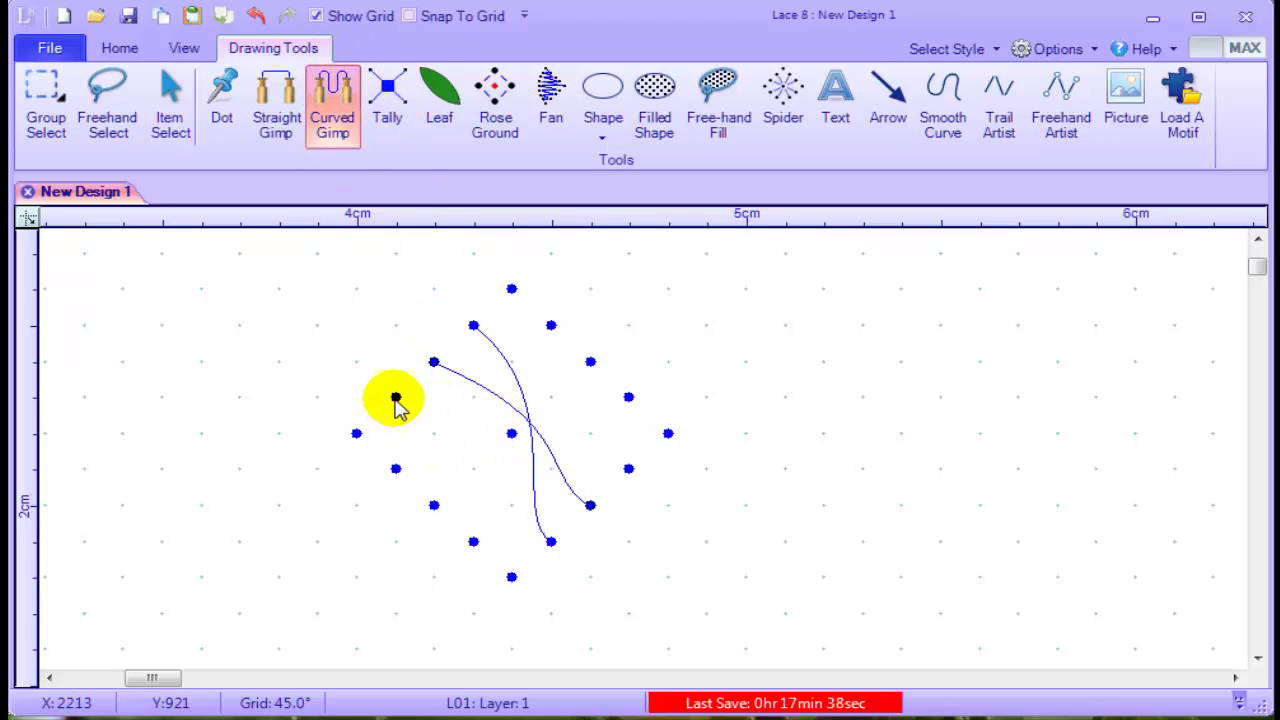
{"action": "key", "text": "Escape"}
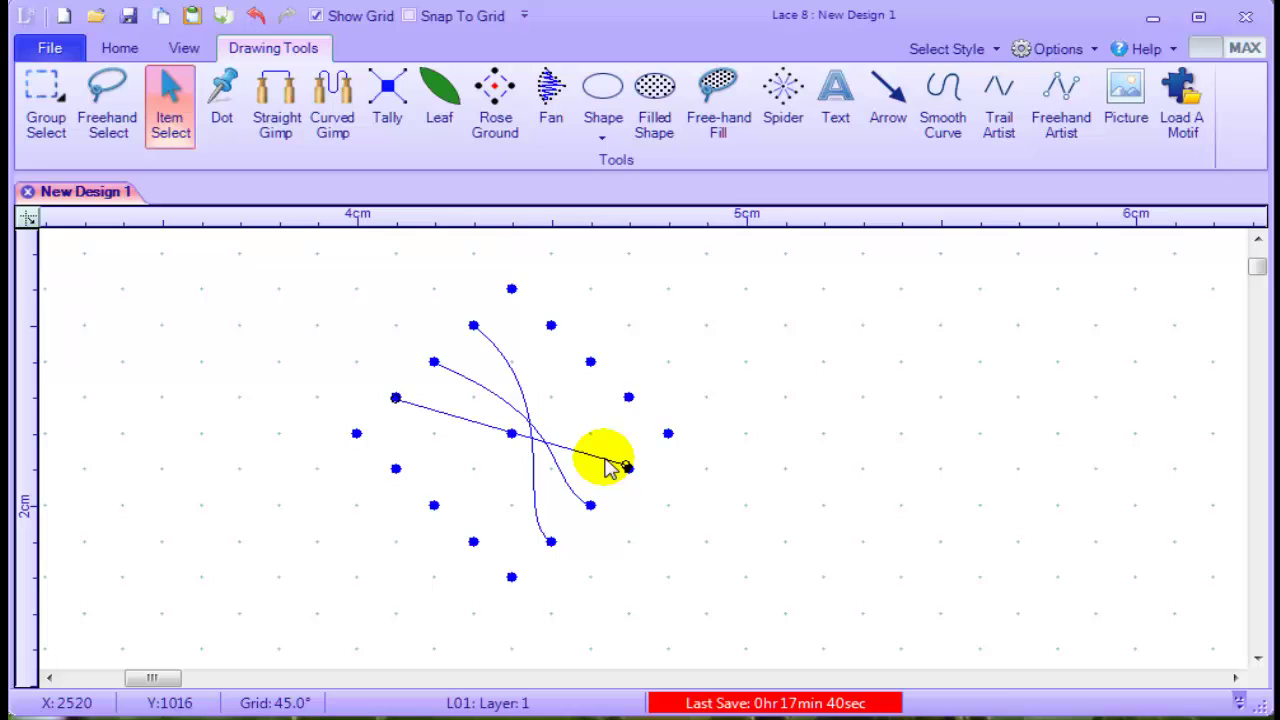
{"action": "left_click_drag", "start_coordinate": [586, 453], "coordinate": [478, 412]}
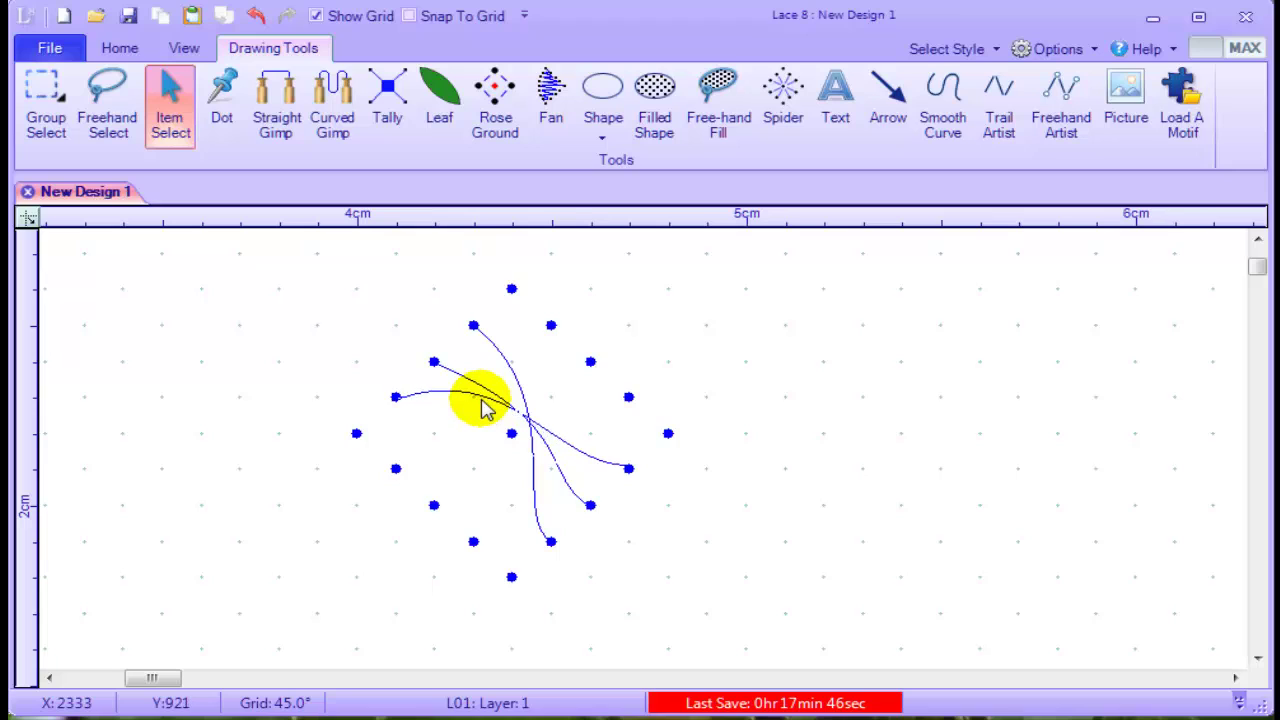
{"action": "mouse_move", "coordinate": [482, 408]}
{"action": "left_mouse_down"}
{"action": "mouse_move", "coordinate": [594, 514]}
{"action": "mouse_move", "coordinate": [477, 371]}
{"action": "mouse_move", "coordinate": [434, 361]}
{"action": "left_mouse_up"}
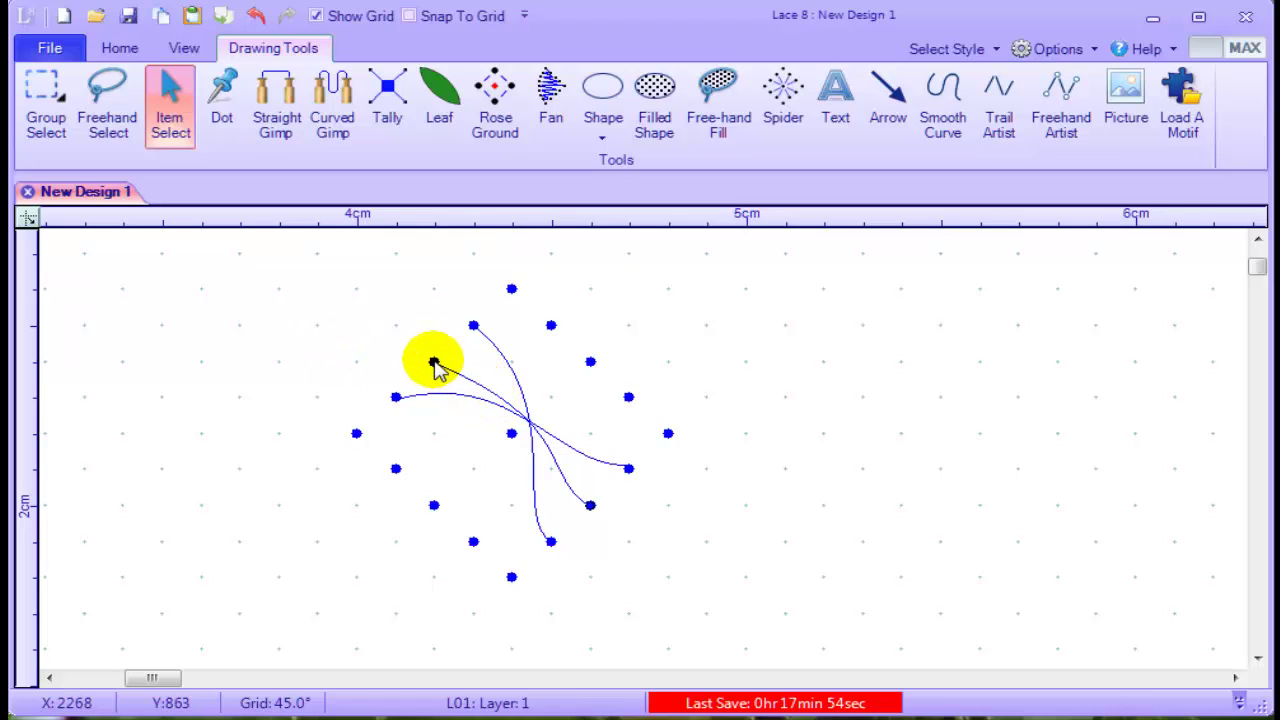
{"action": "mouse_move", "coordinate": [436, 364]}
{"action": "left_mouse_down"}
{"action": "mouse_move", "coordinate": [386, 357]}
{"action": "mouse_move", "coordinate": [443, 368]}
{"action": "mouse_move", "coordinate": [429, 357]}
{"action": "left_mouse_up"}
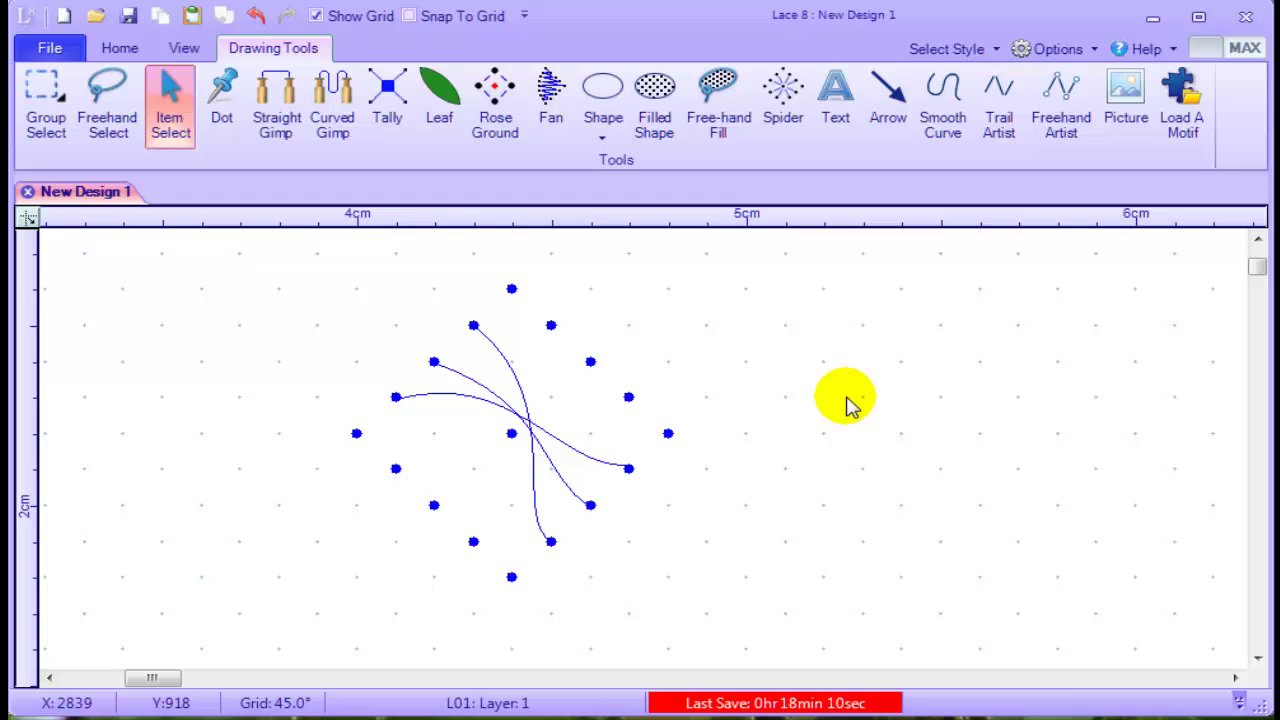
Step: Select the three upper-left pins, then the three curved gimp lines that start there
{"action": "left_click", "coordinate": [473, 326]}
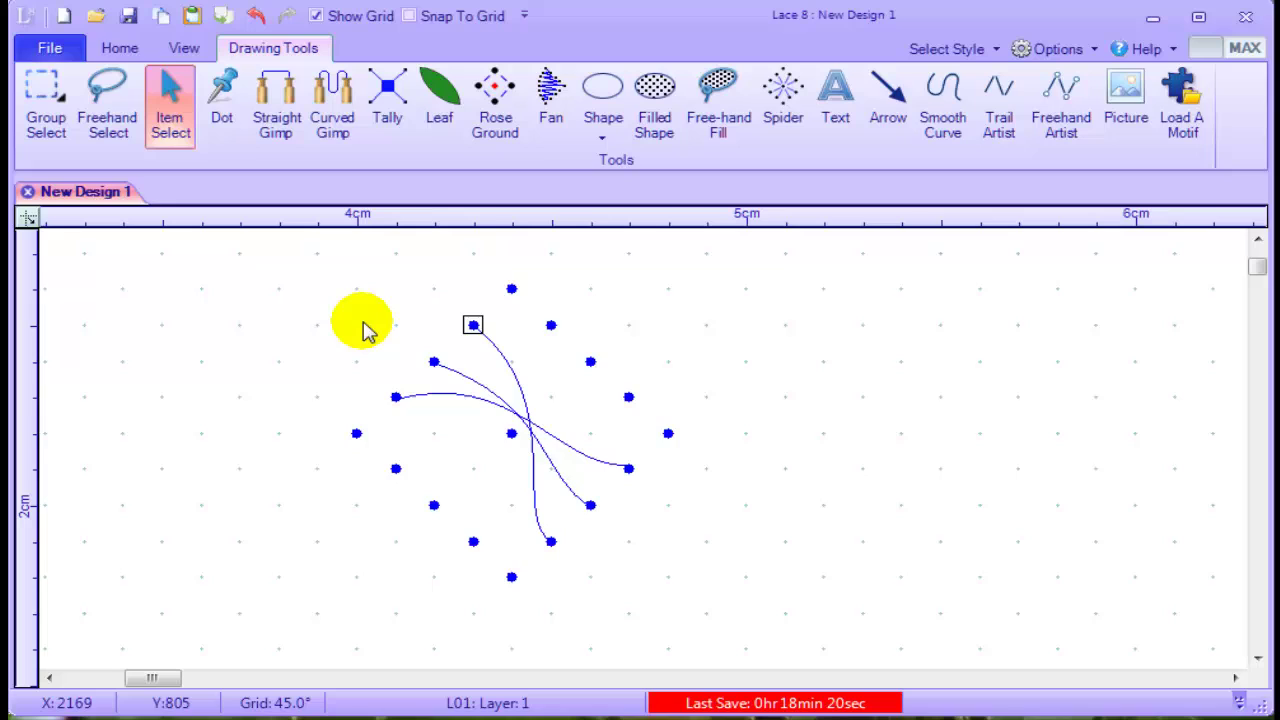
{"action": "left_click", "coordinate": [434, 361]}
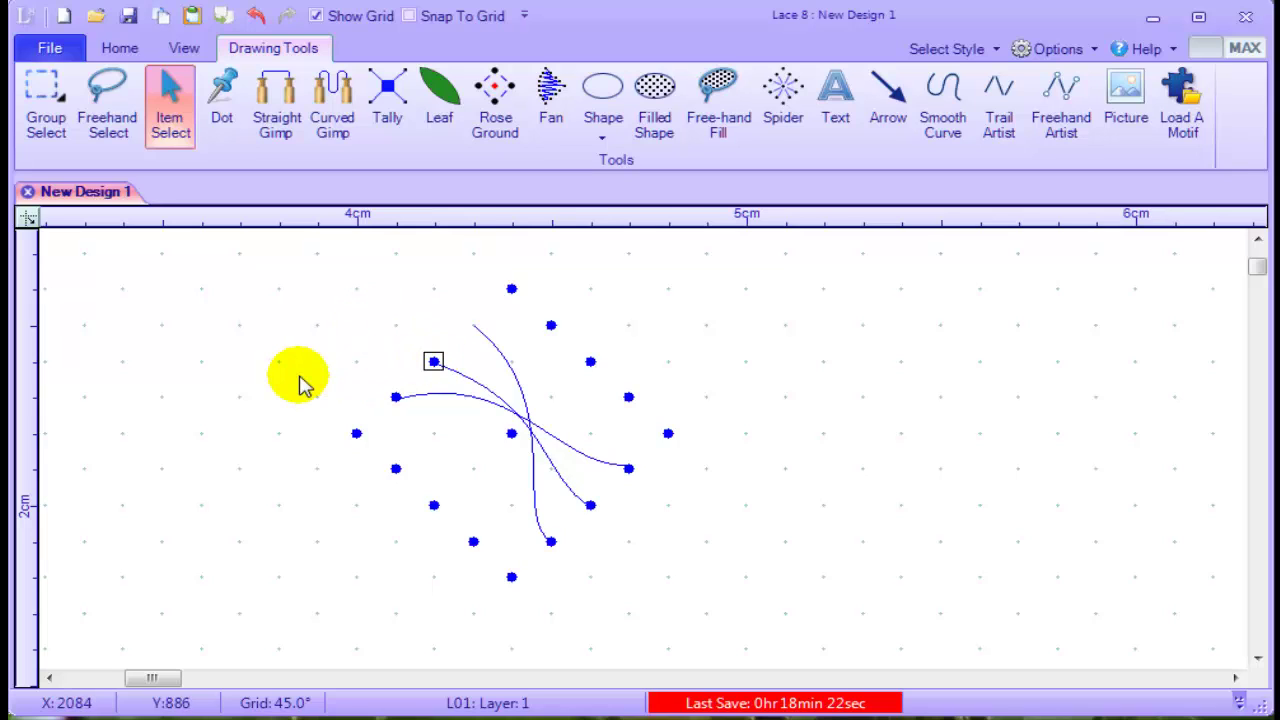
{"action": "left_click", "coordinate": [395, 399]}
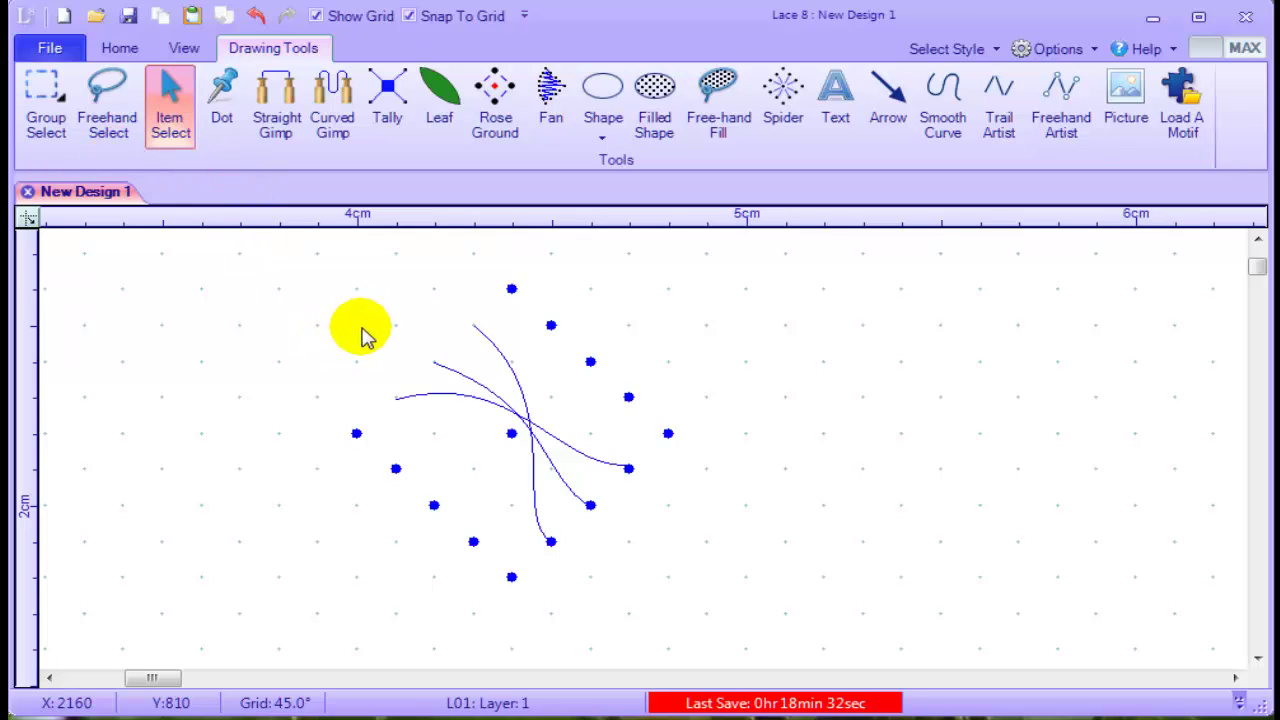
{"action": "left_click", "coordinate": [405, 396]}
{"action": "left_click", "coordinate": [430, 365], "text": "shift"}
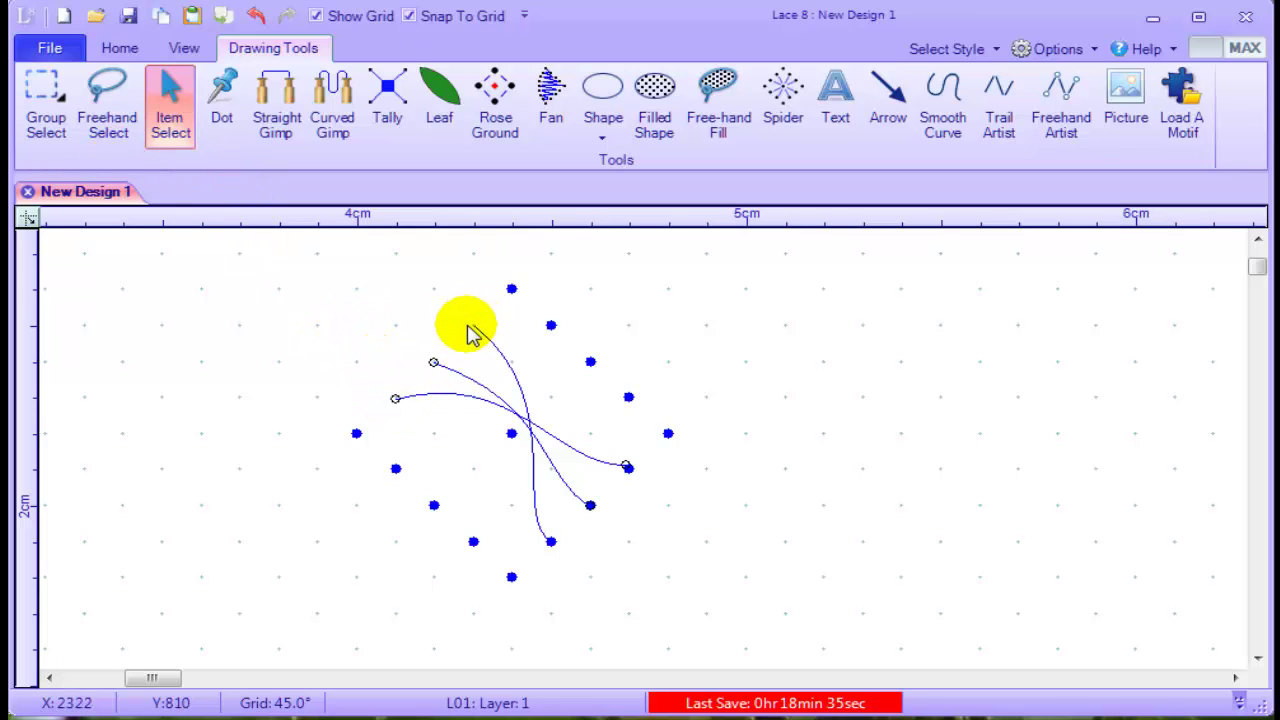
{"action": "left_click", "coordinate": [474, 330], "text": "shift"}
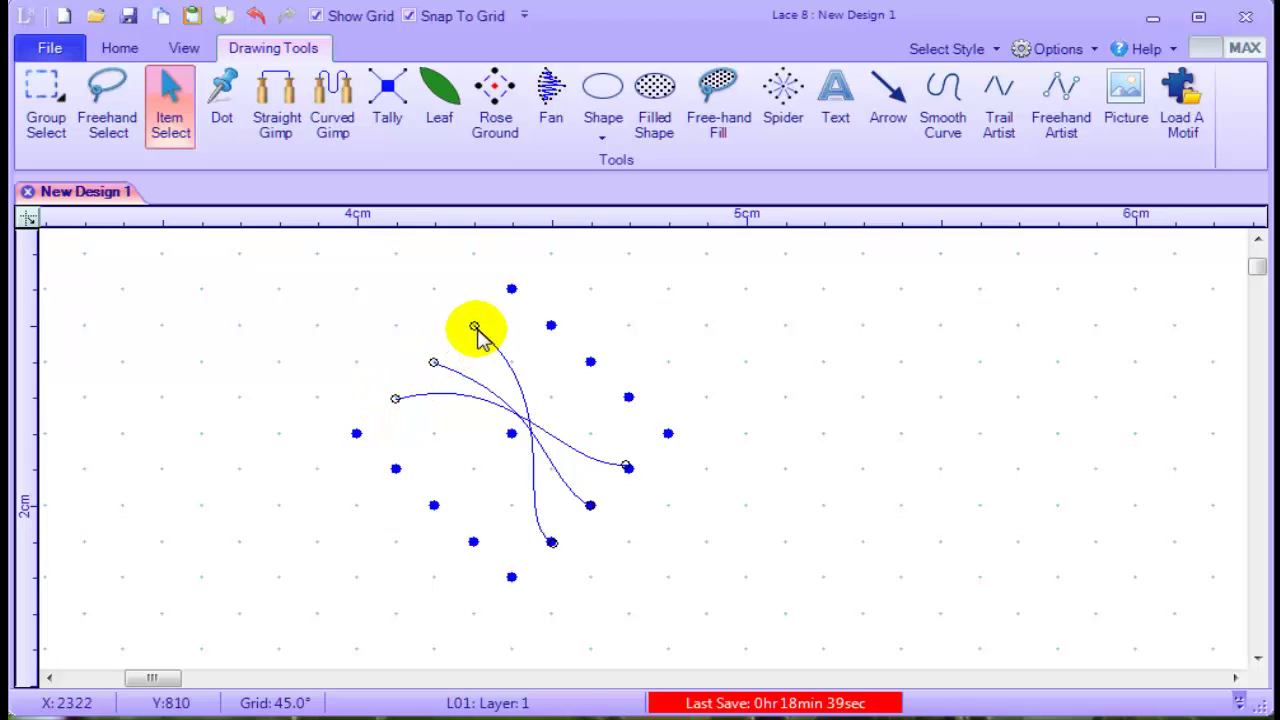
Step: Flip the three selected curves horizontally with Leave Original ticked, giving six crossing gimps
{"action": "right_click", "coordinate": [476, 330]}
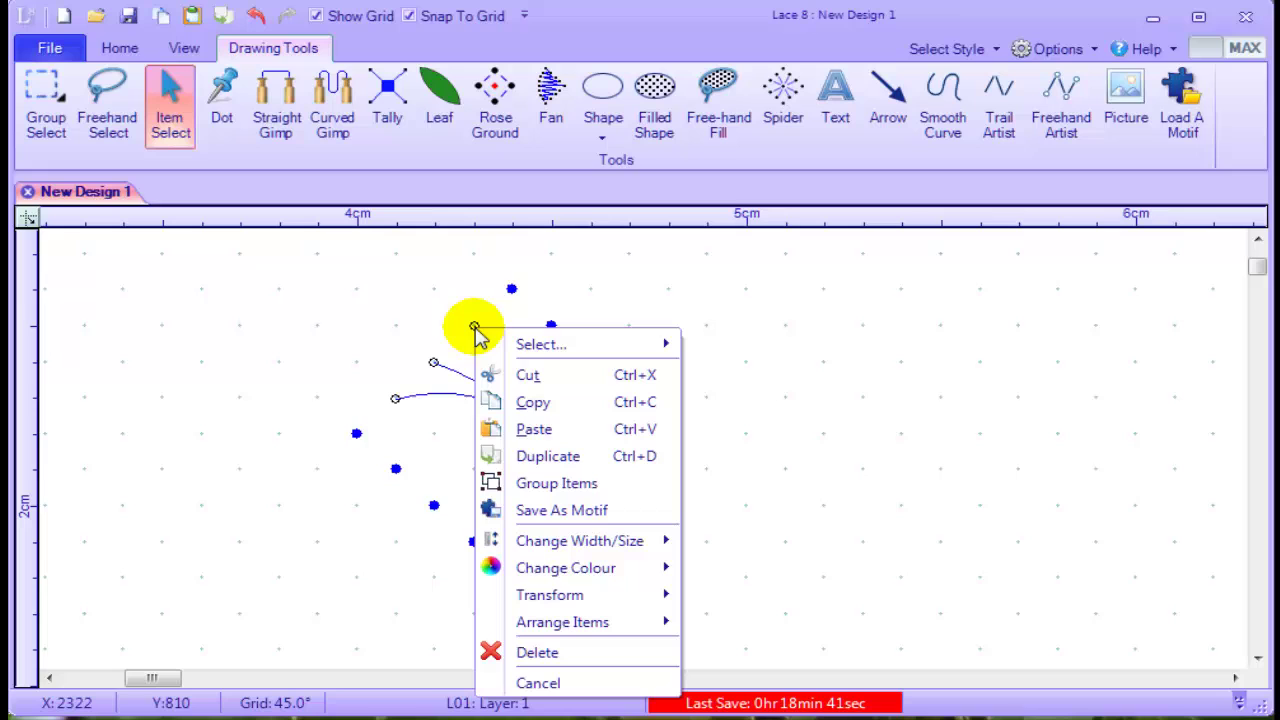
{"action": "mouse_move", "coordinate": [560, 597]}
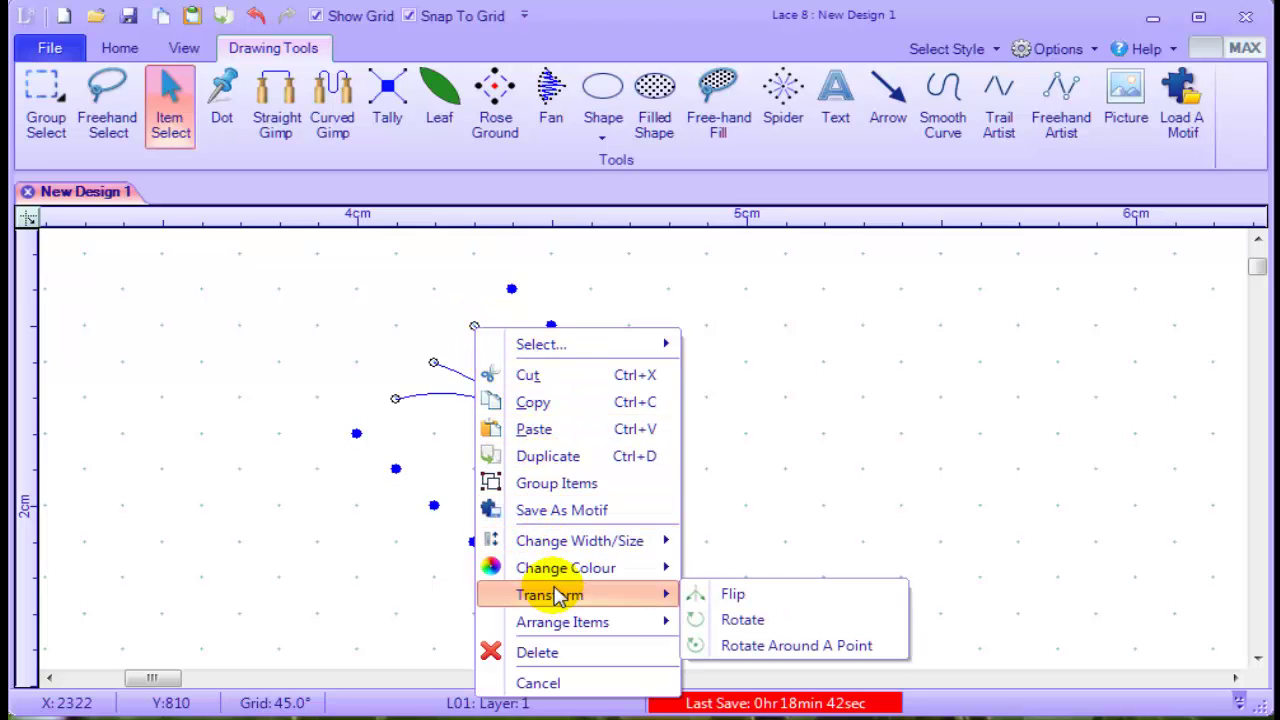
{"action": "left_click", "coordinate": [738, 596]}
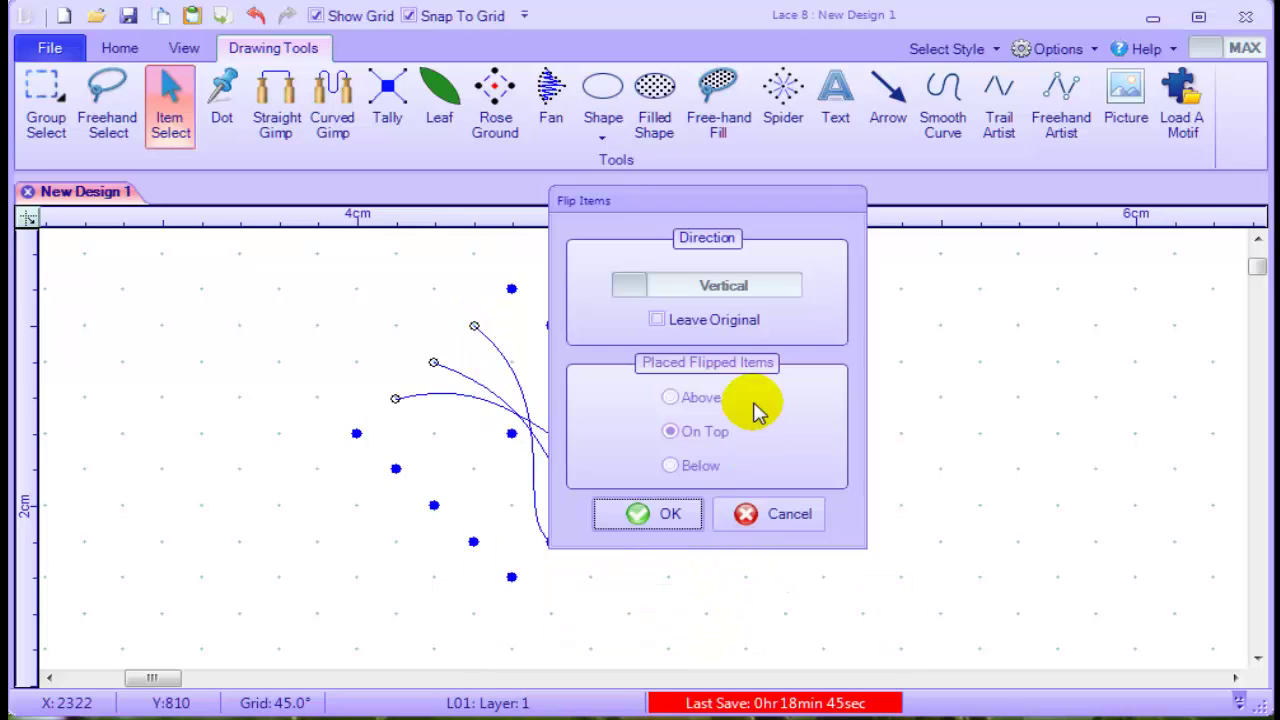
{"action": "left_click", "coordinate": [692, 288]}
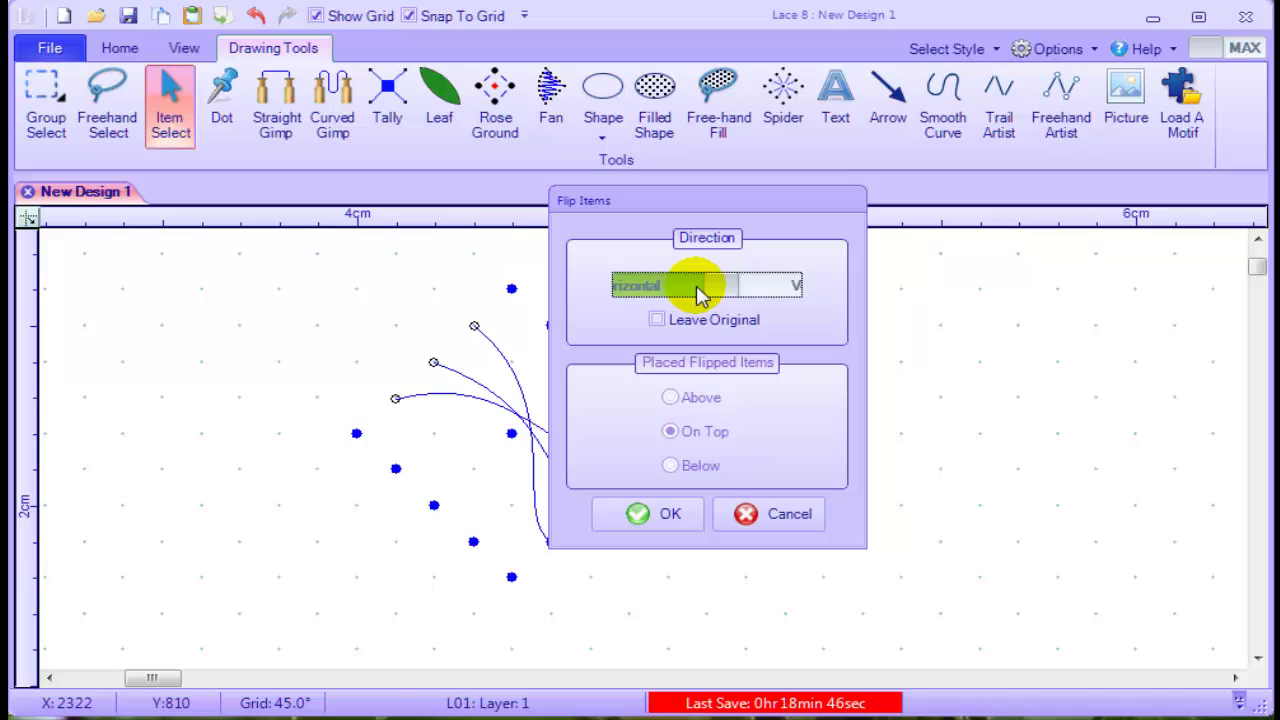
{"action": "left_click", "coordinate": [657, 321]}
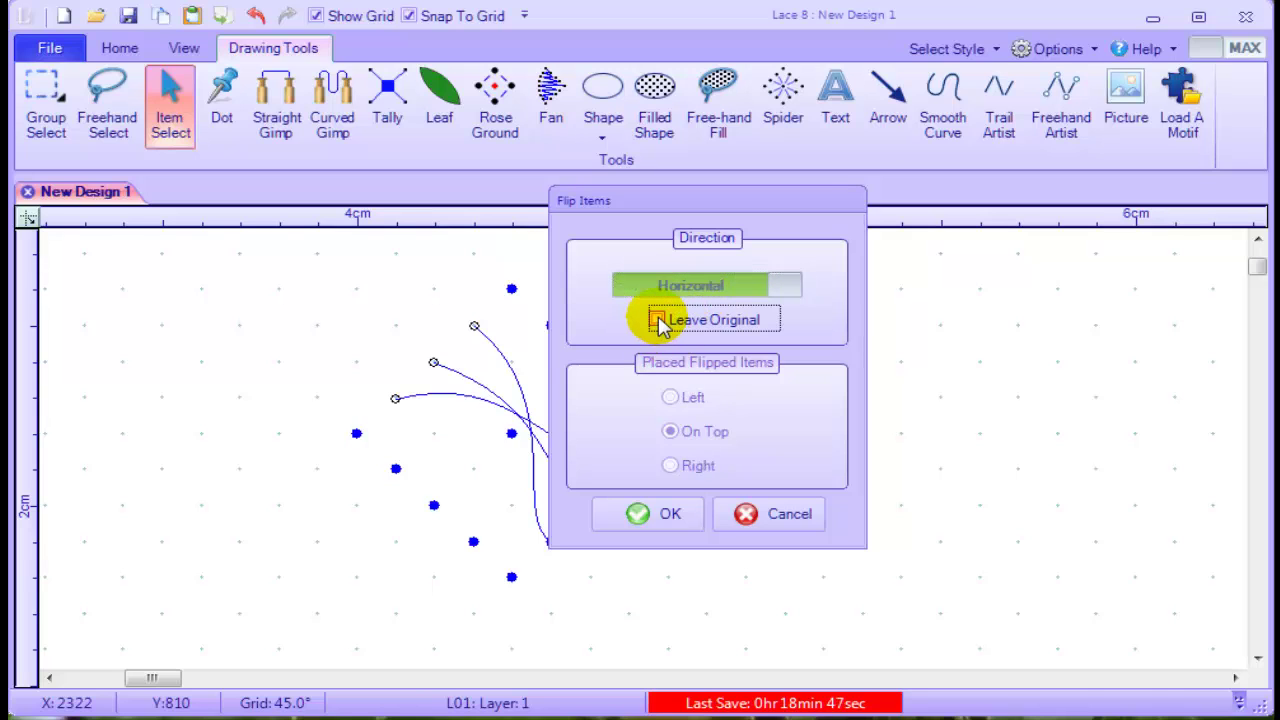
{"action": "left_click", "coordinate": [651, 515]}
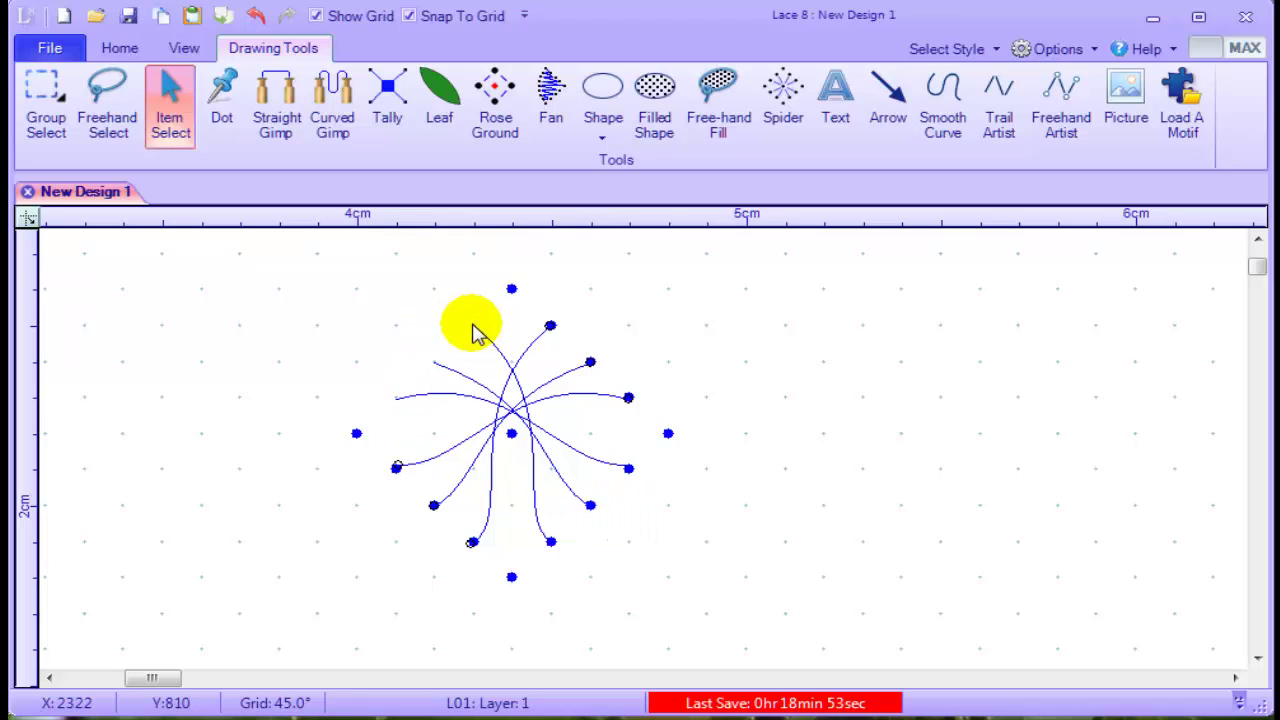
Step: Place pins at the three bare upper-left curve ends
{"action": "left_click", "coordinate": [221, 100]}
{"action": "left_click", "coordinate": [473, 325]}
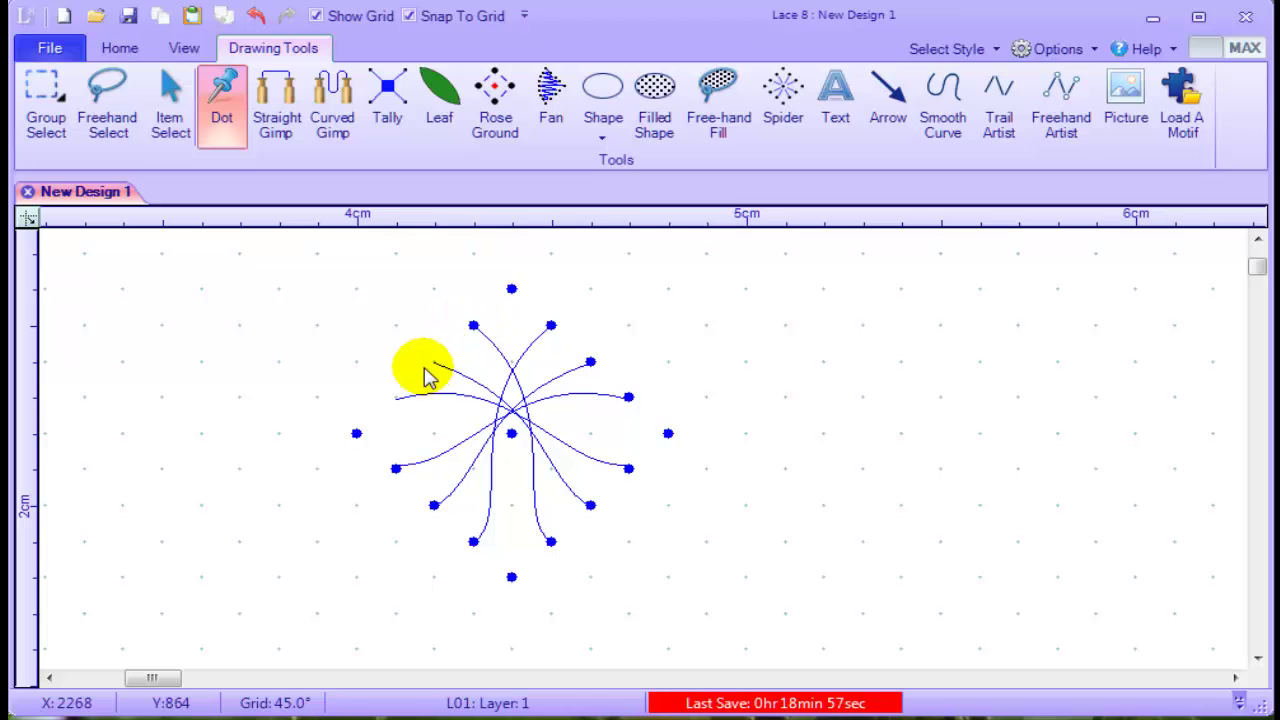
{"action": "left_click", "coordinate": [433, 361]}
{"action": "left_click", "coordinate": [396, 397]}
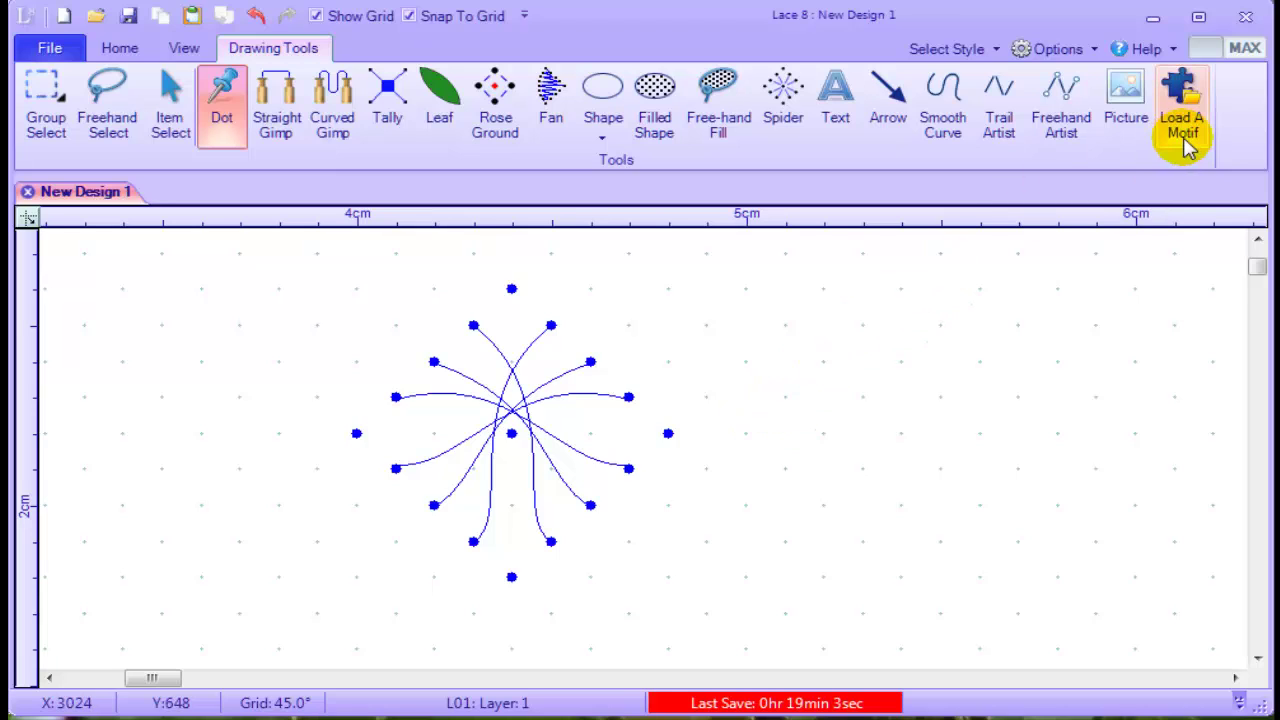
Step: Group-select the whole spider and save it as motif 'Cathedral Spider' in Torchon 5 Pin Motifs, Spiders
{"action": "left_click", "coordinate": [45, 108]}
{"action": "left_click_drag", "start_coordinate": [318, 253], "coordinate": [695, 615]}
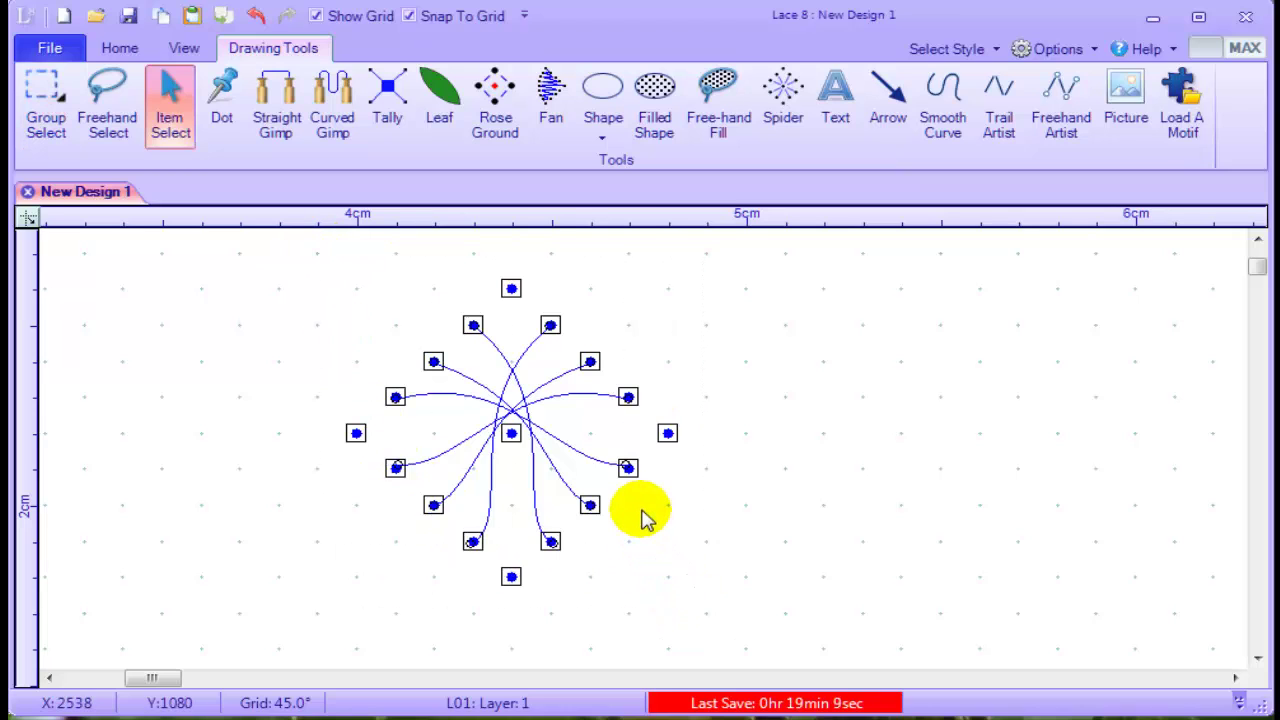
{"action": "right_click", "coordinate": [628, 400]}
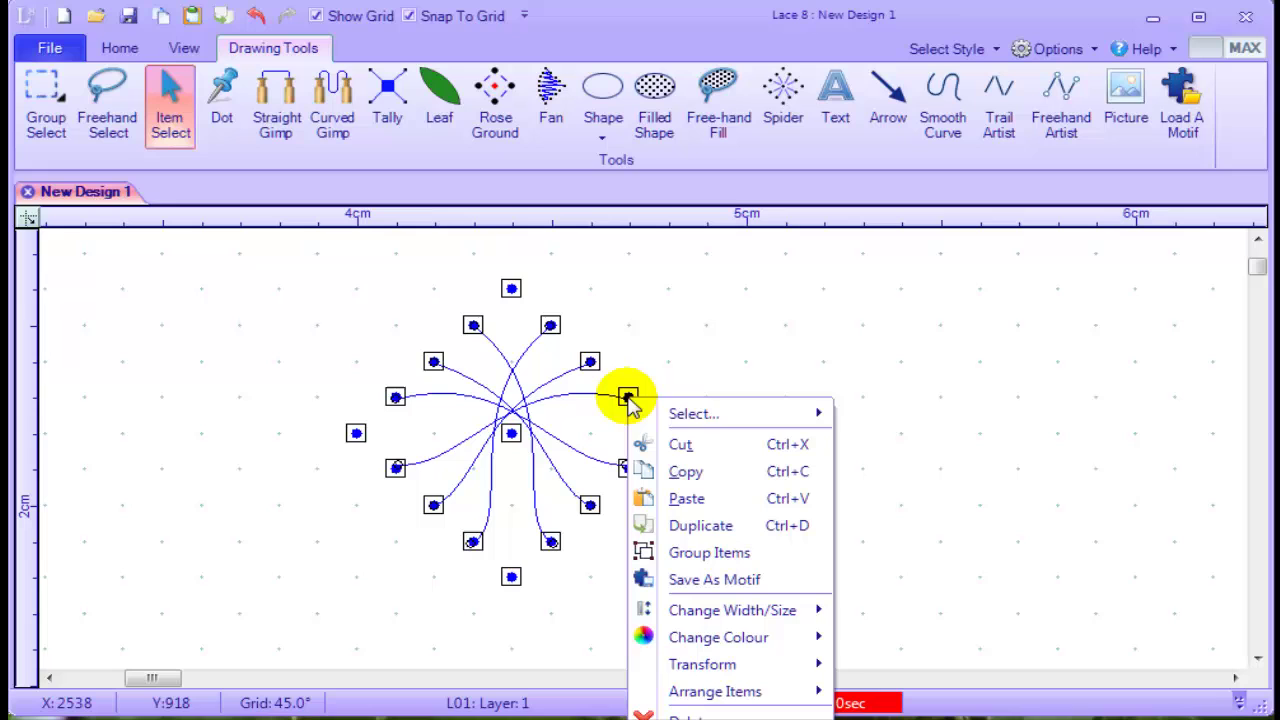
{"action": "left_click", "coordinate": [729, 588]}
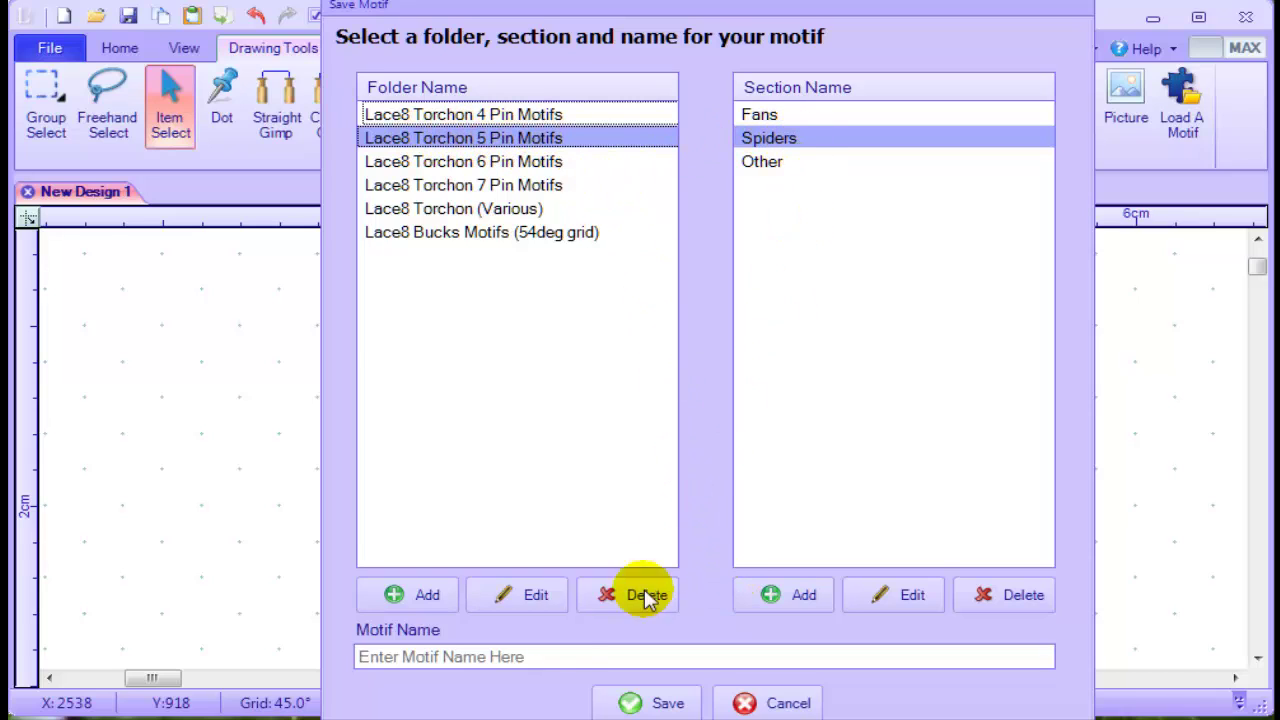
{"action": "left_click", "coordinate": [571, 655]}
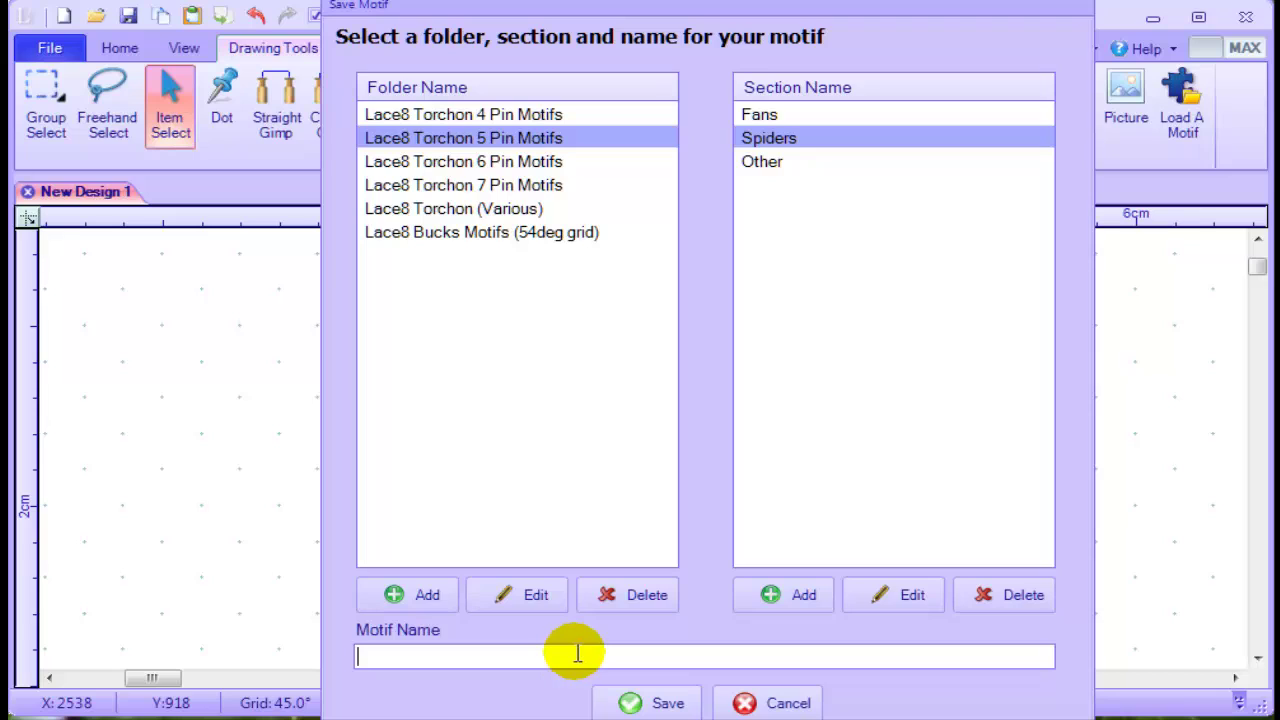
{"action": "type", "text": "Cathedral Spi"}
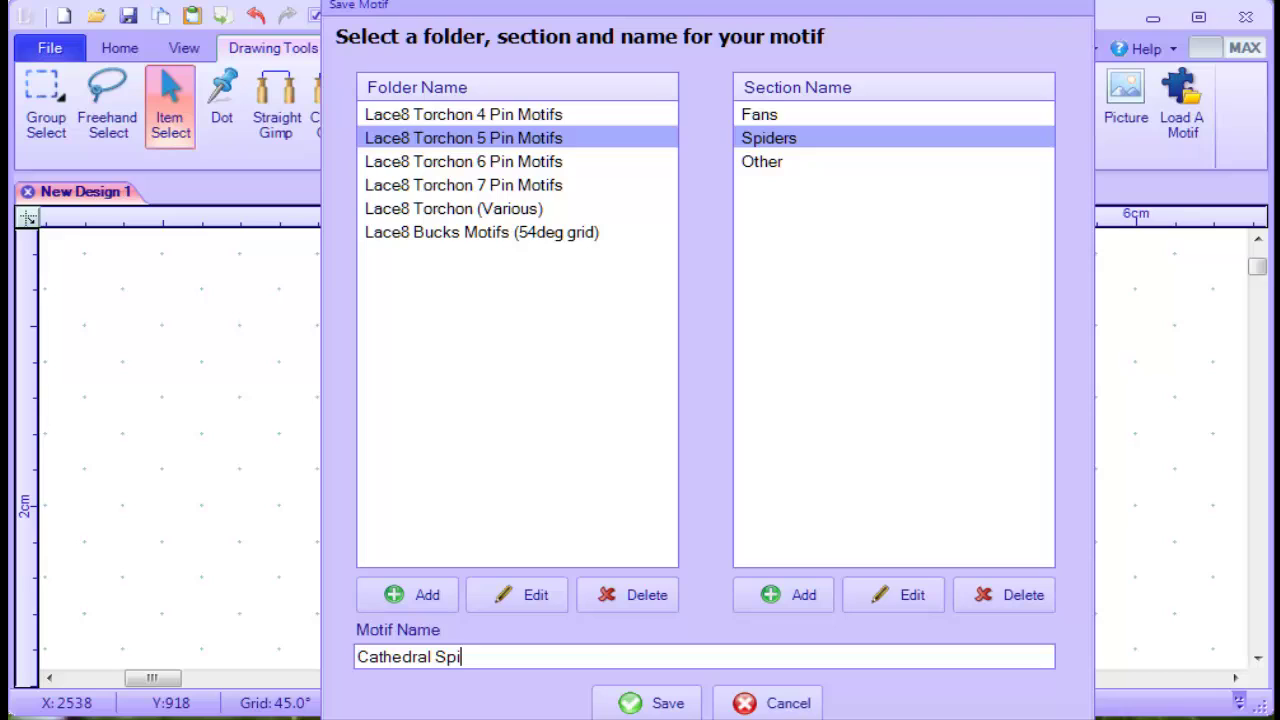
{"action": "type", "text": "der"}
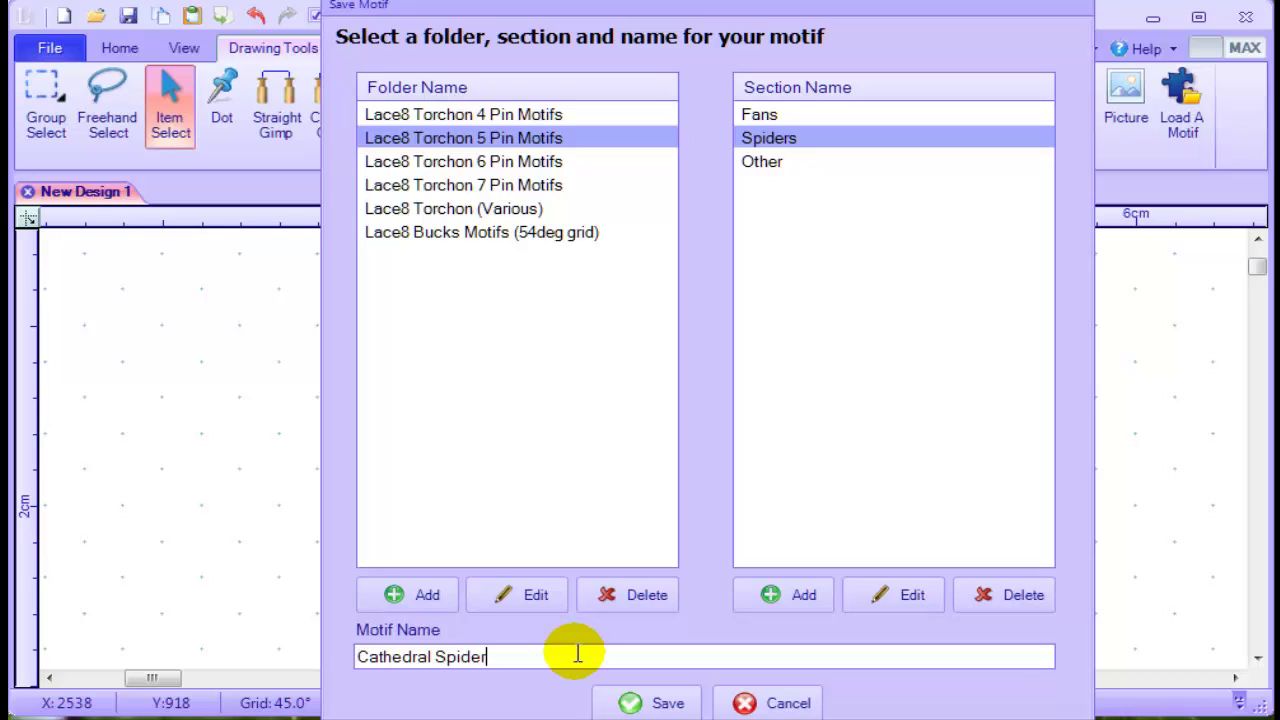
{"action": "left_click", "coordinate": [645, 705]}
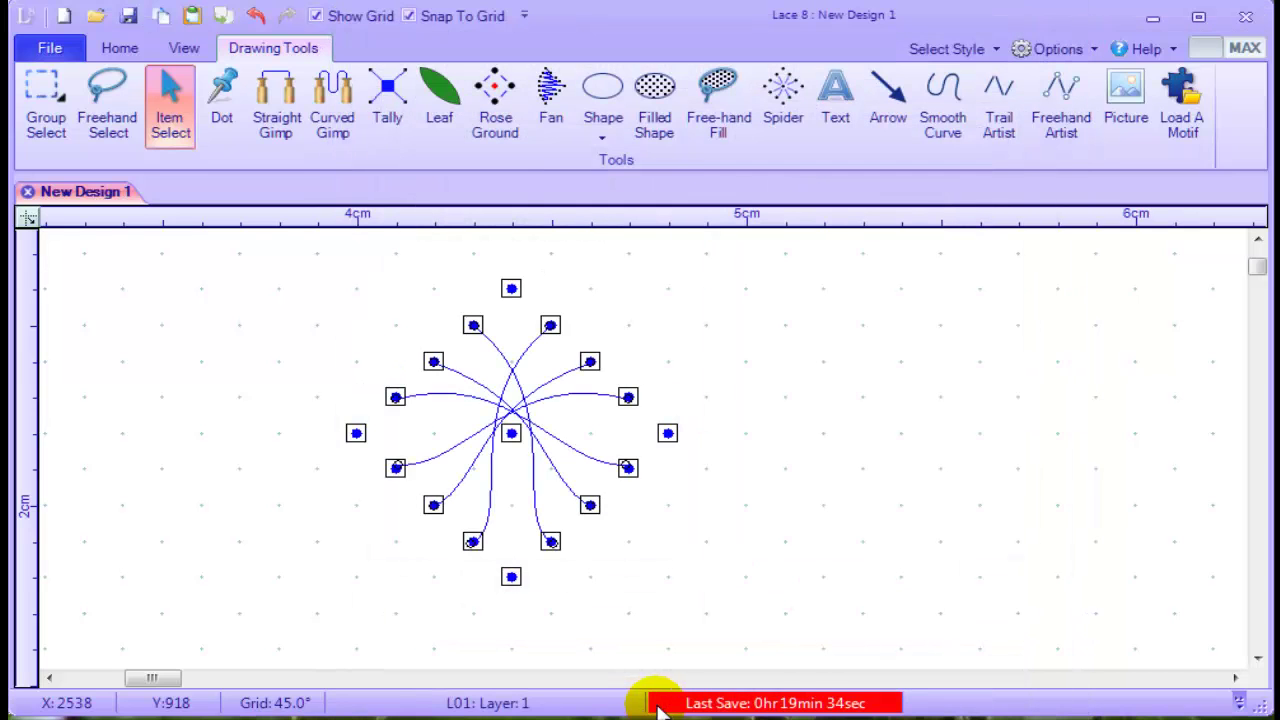
Step: Load the Cathedral Spider motif from the Spiders section of the motif library
{"action": "left_click", "coordinate": [1190, 118]}
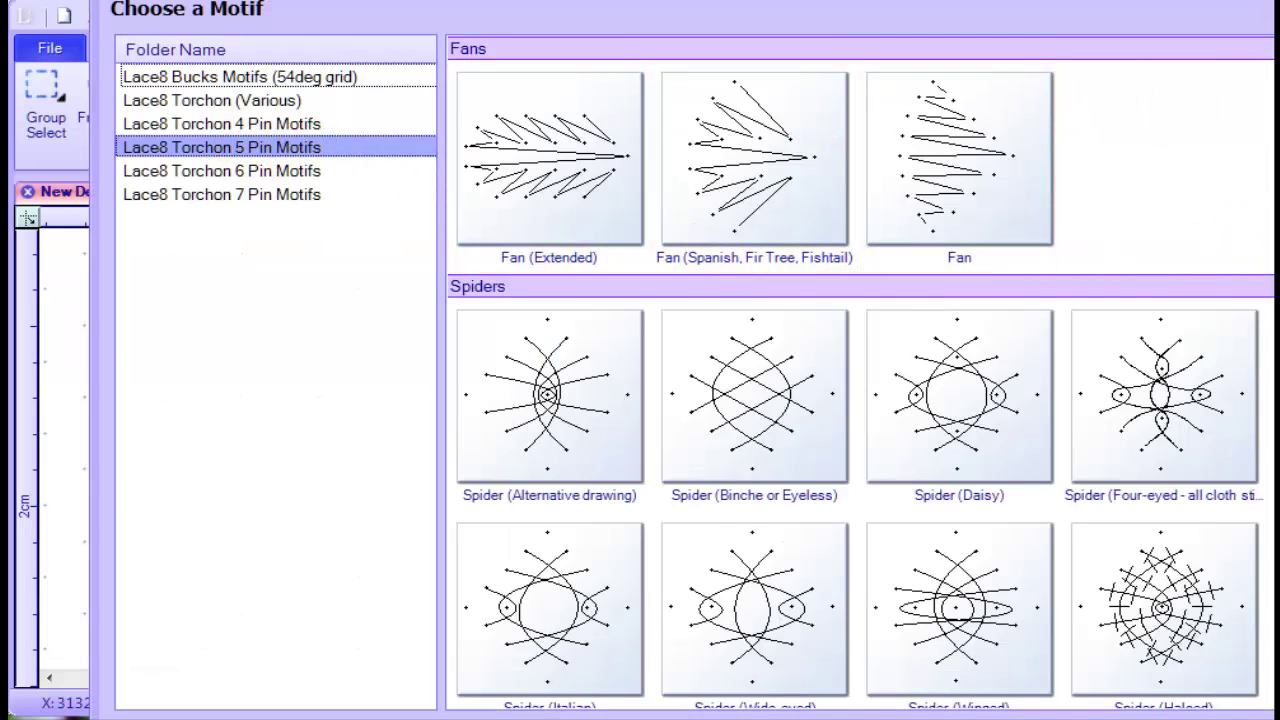
{"action": "scroll", "coordinate": [1022, 422], "scroll_direction": "down", "scroll_amount": 3}
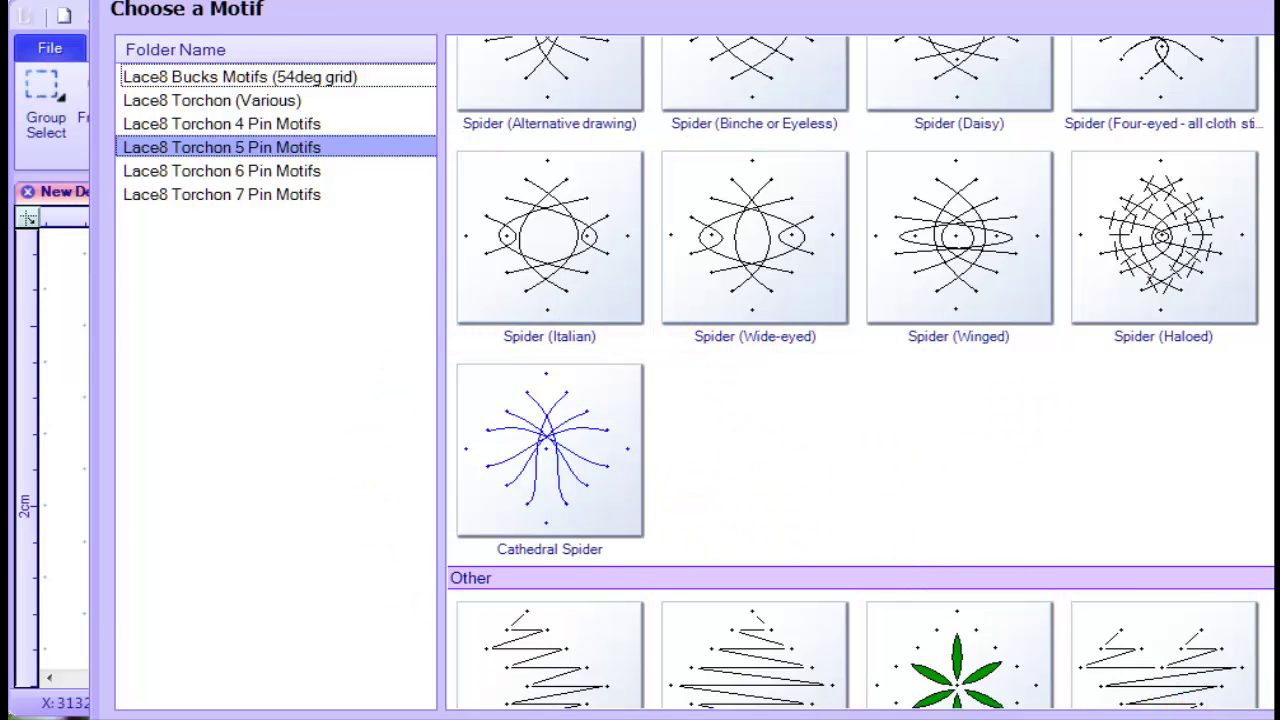
{"action": "double_click", "coordinate": [549, 450]}
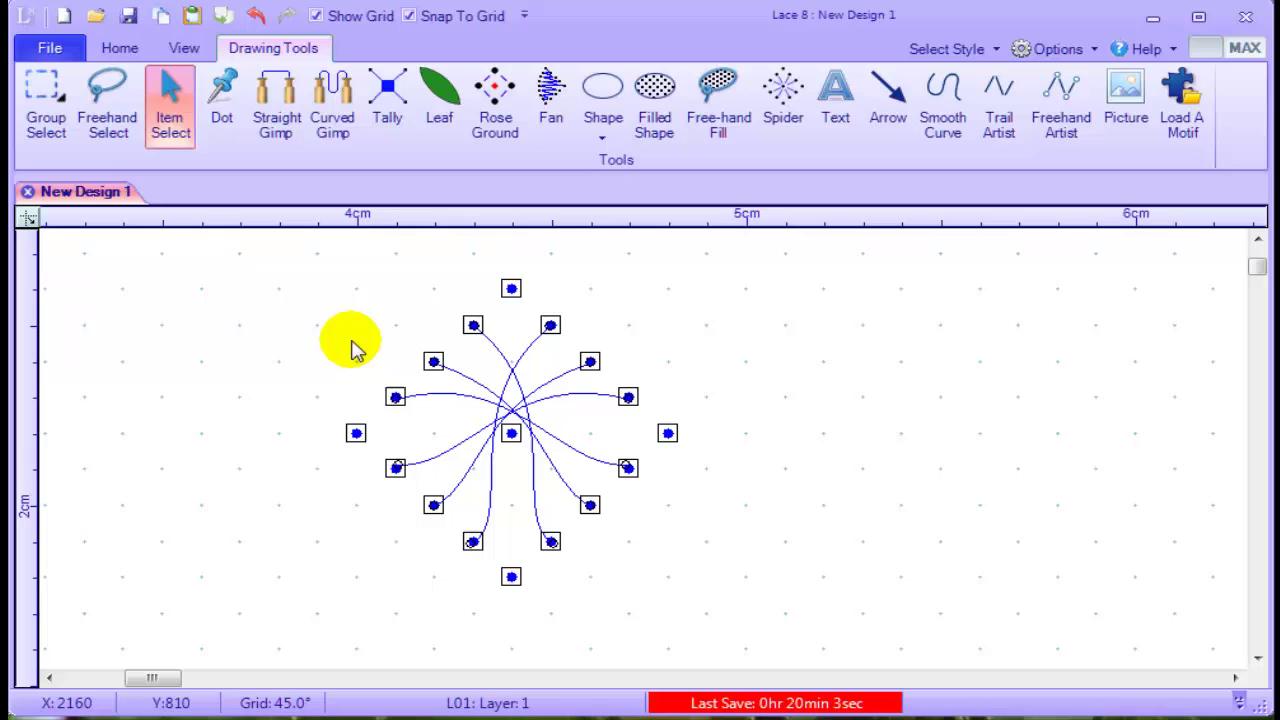